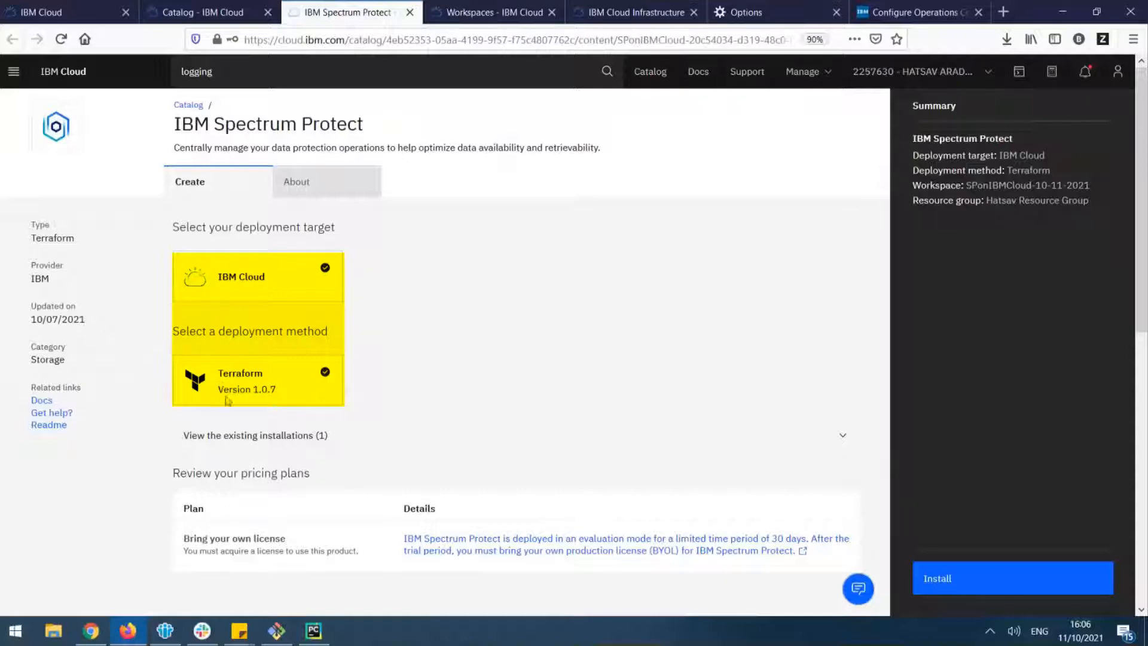
# Name the workspace for the IBM Spectrum Protect installation Demo
pyautogui.scroll(-2, 377, 474)
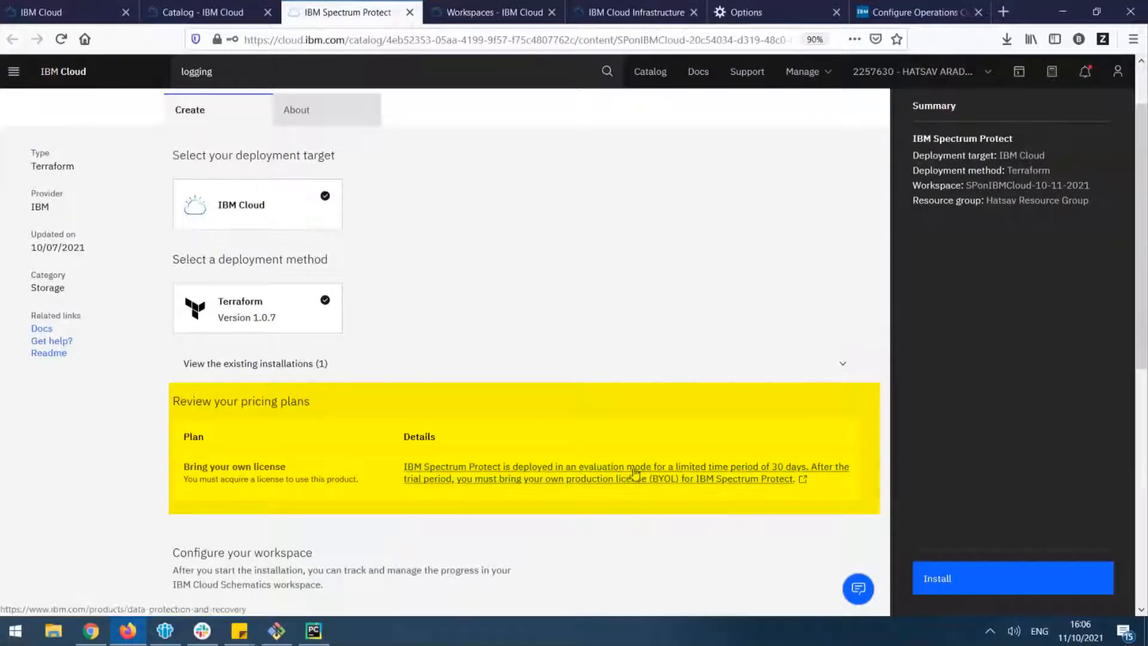
pyautogui.scroll(-4, 549, 445)
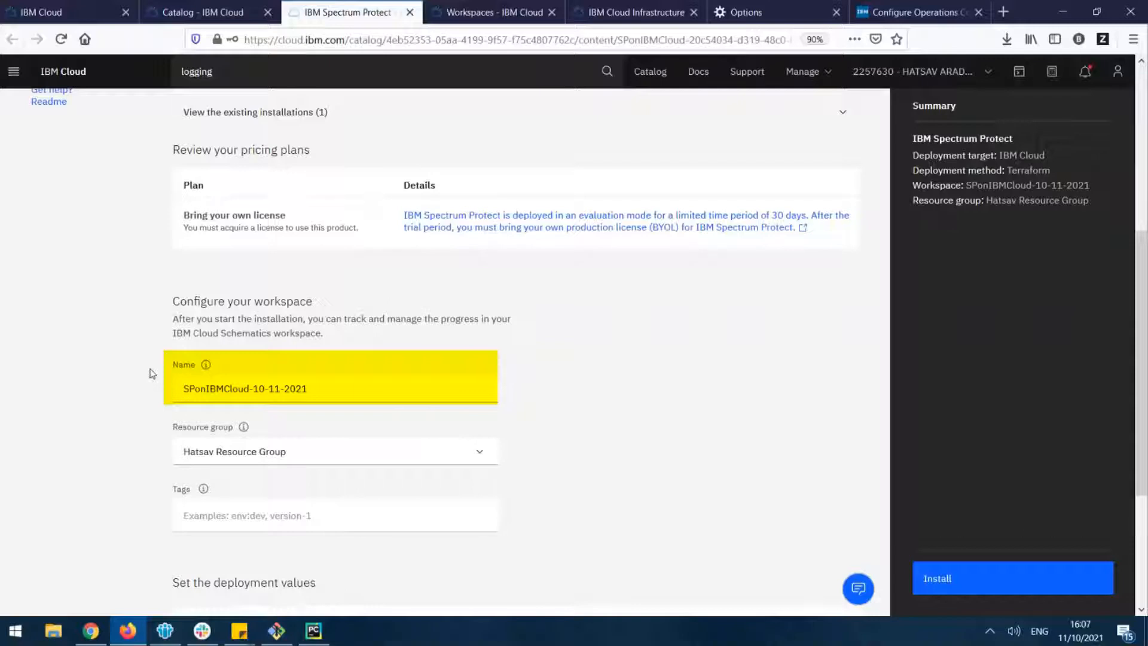
pyautogui.click(290, 461)
pyautogui.click(289, 461)
pyautogui.click(289, 457)
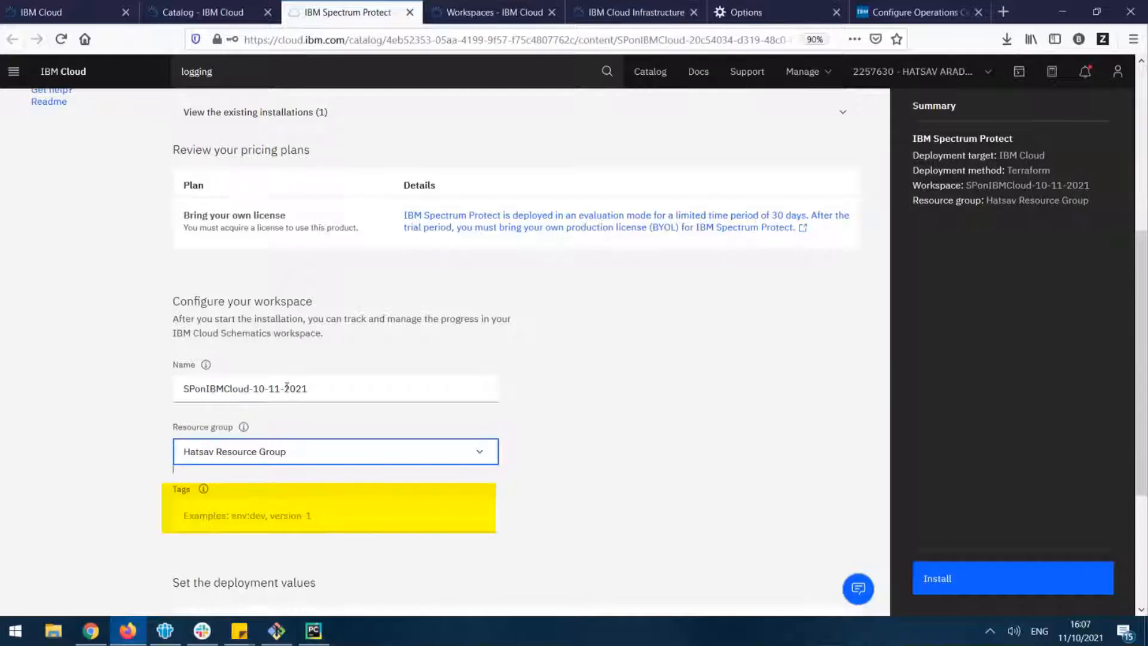
pyautogui.moveTo(354, 392); pyautogui.dragTo(110, 396)
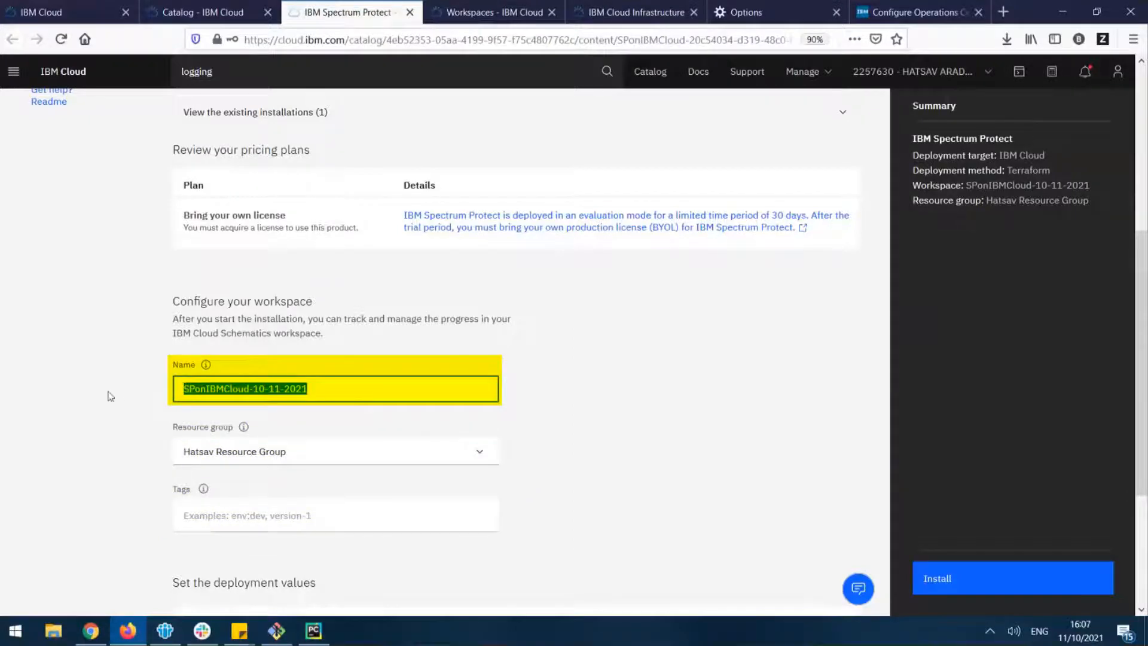
pyautogui.write('Demo')
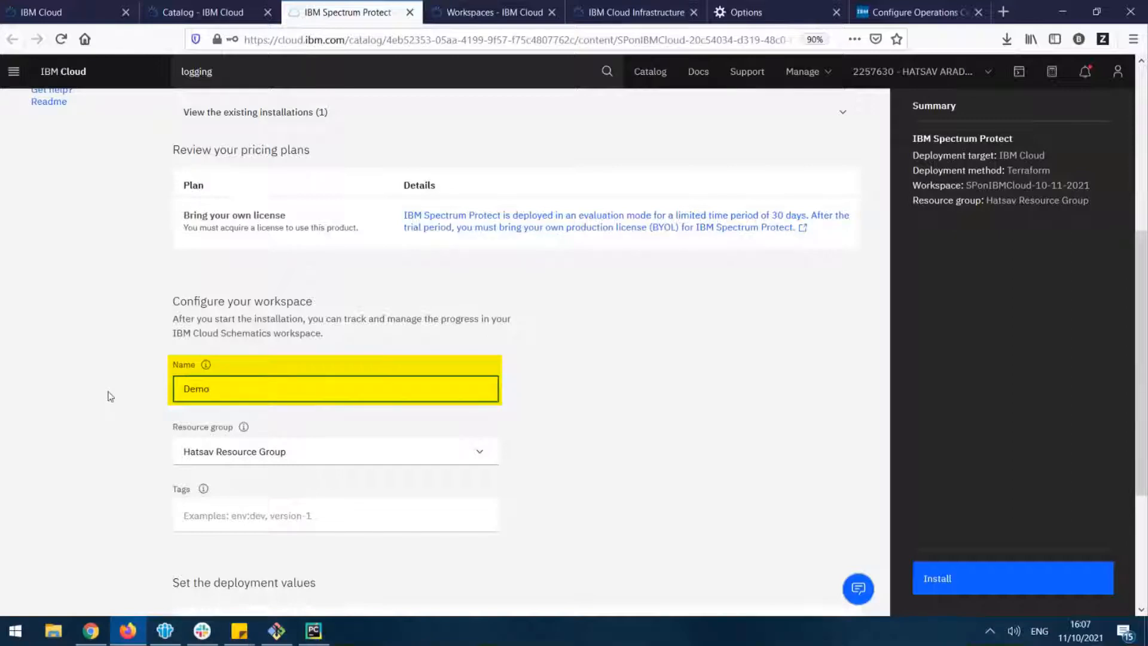
# Expand the parameters without default values and review the bucket, API key, VPC subnet, password, sizing, SSH key and hostname entries
pyautogui.scroll(-3, 110, 396)
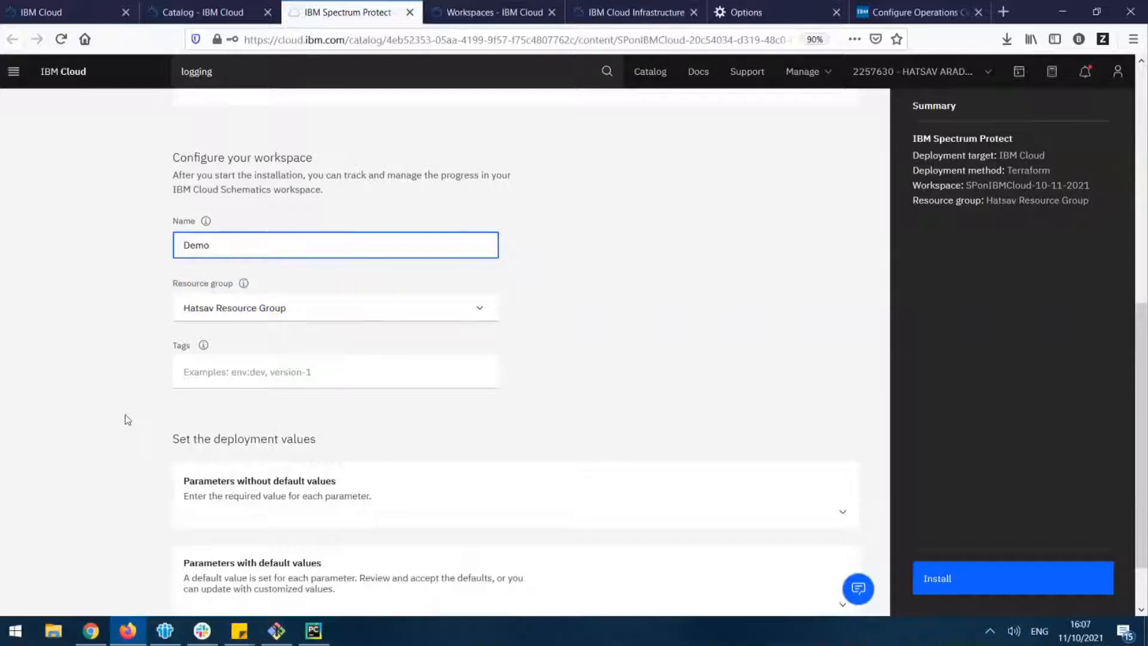
pyautogui.scroll(-2, 132, 395)
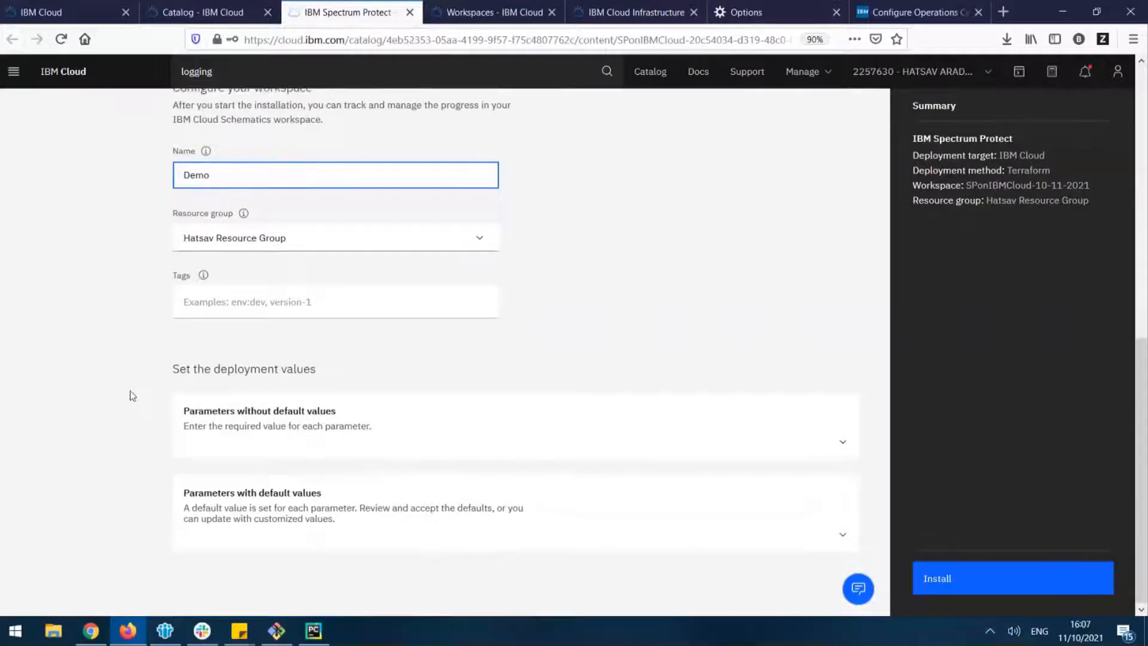
pyautogui.scroll(1, 107, 410)
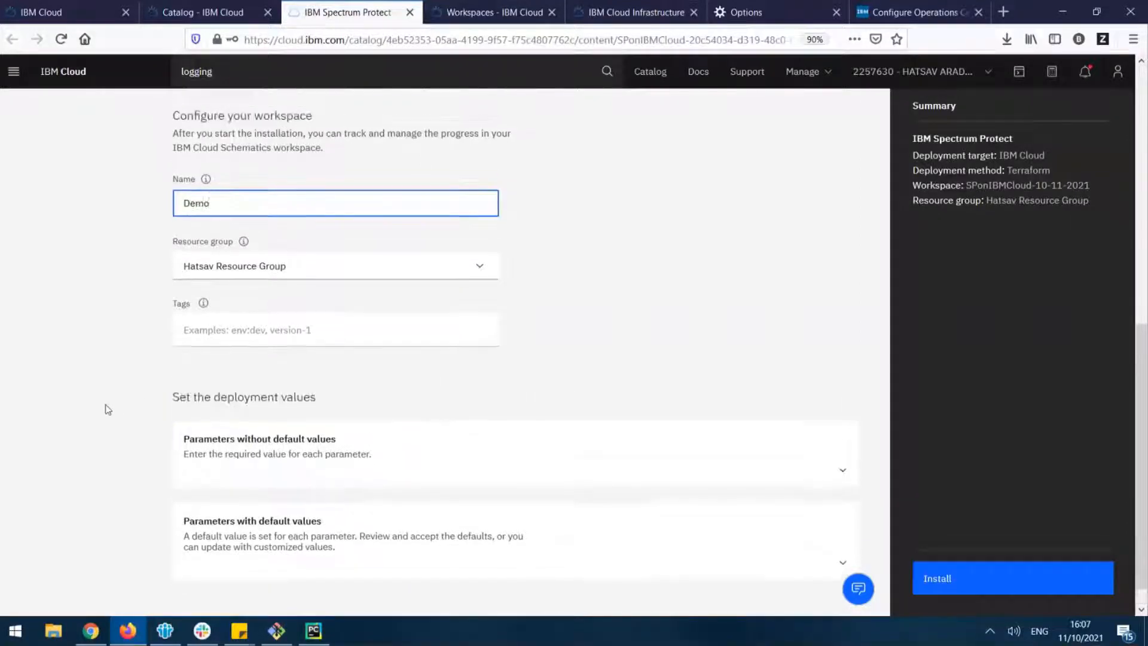
pyautogui.scroll(-1, 108, 410)
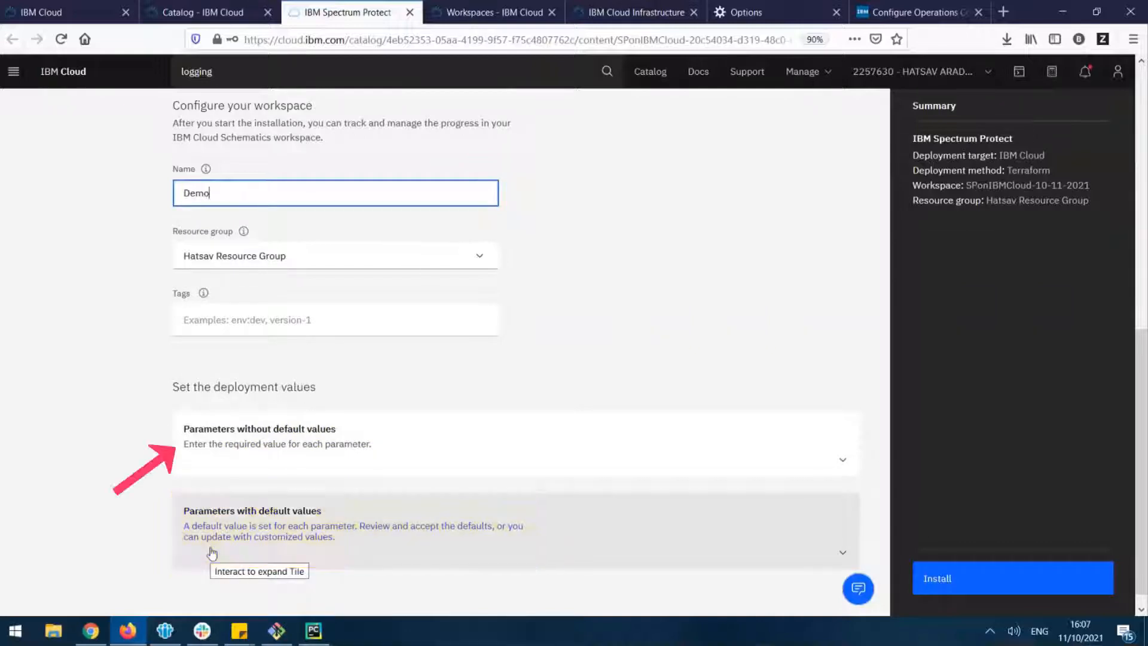
pyautogui.click(180, 441)
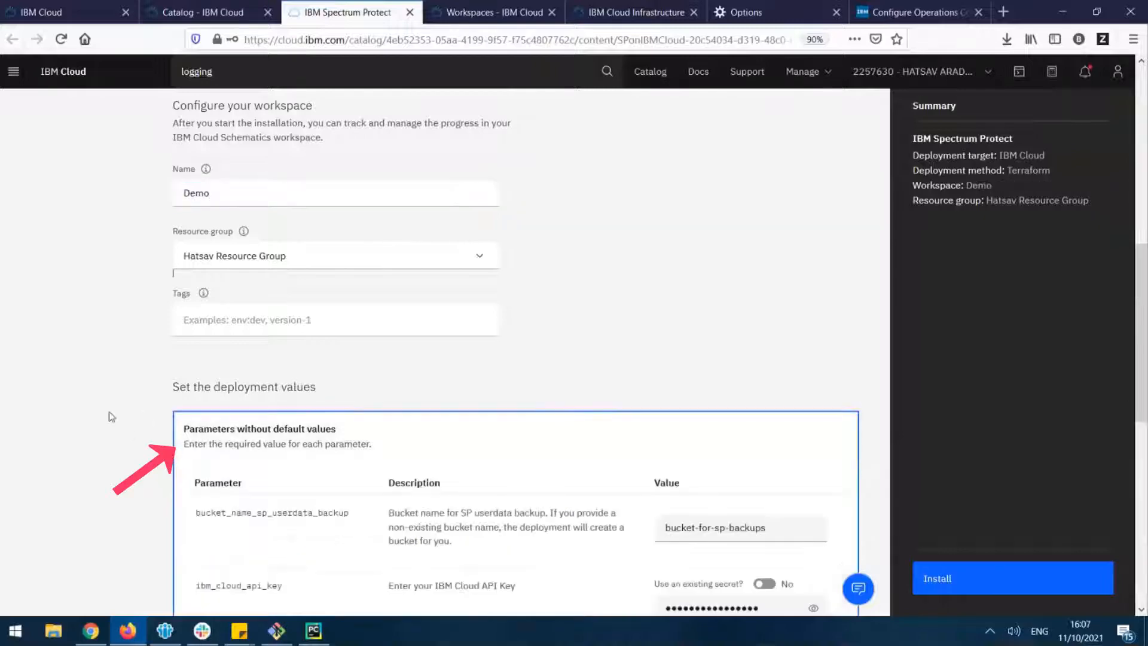
pyautogui.scroll(-3, 110, 416)
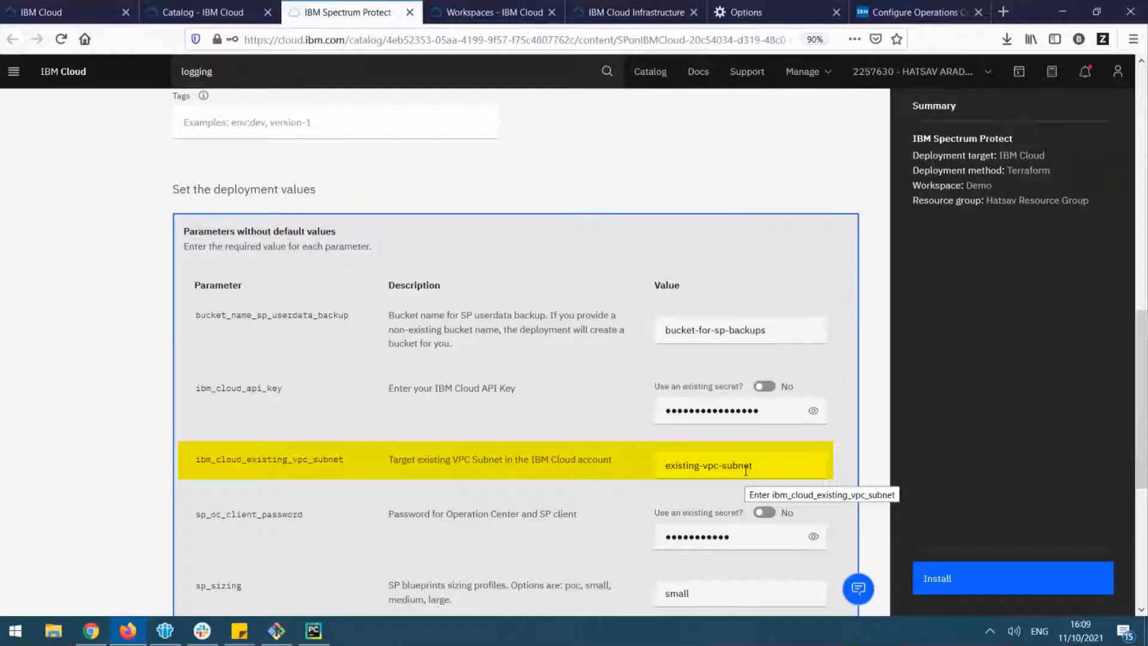
pyautogui.scroll(-2, 689, 451)
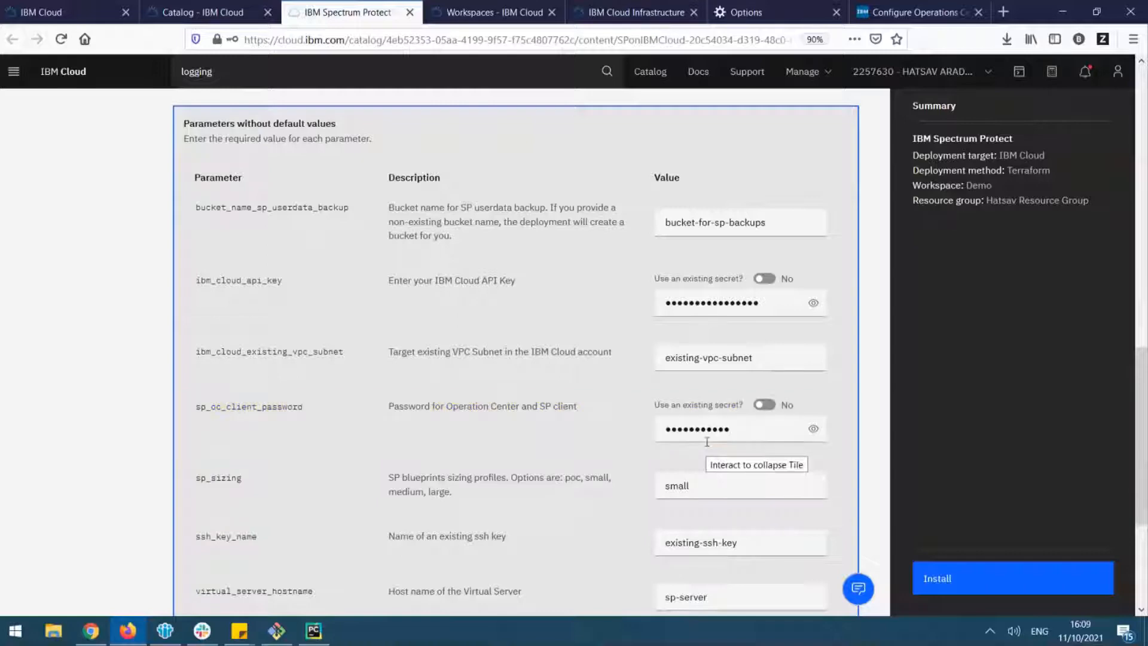
pyautogui.scroll(-3, 707, 442)
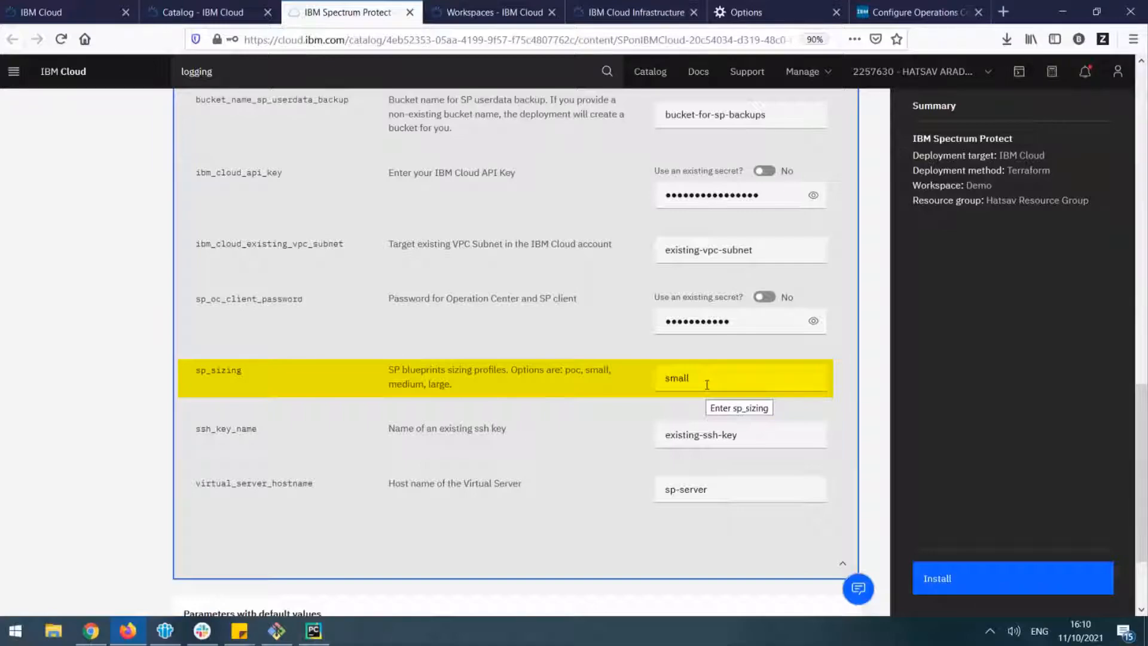
pyautogui.scroll(-2, 705, 376)
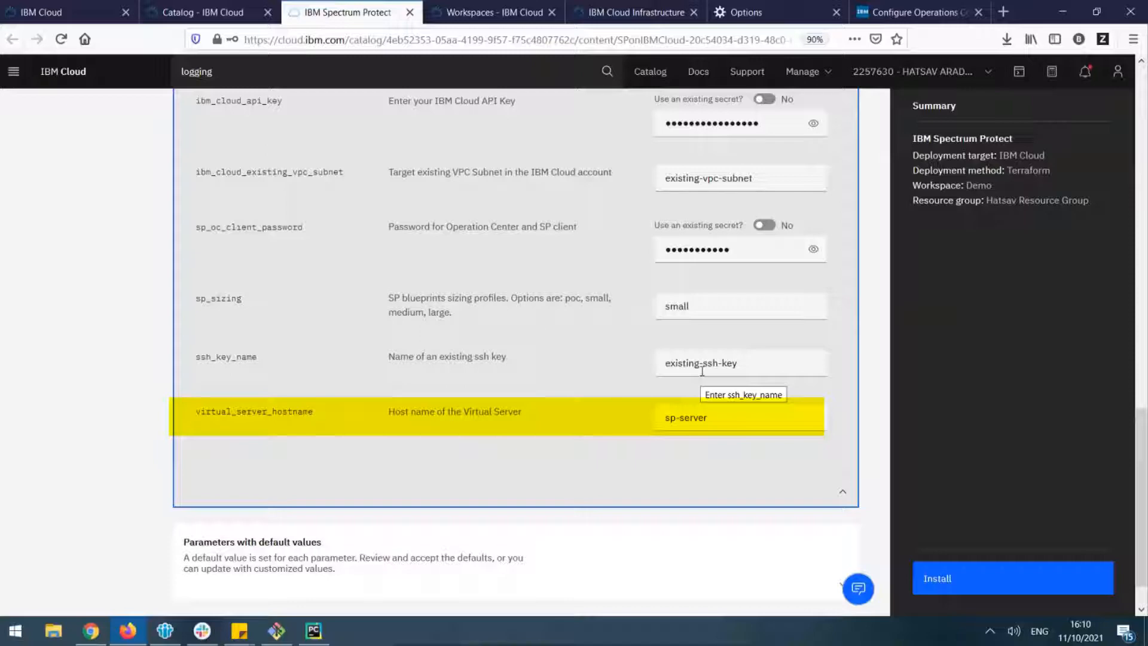
pyautogui.scroll(-1, 149, 479)
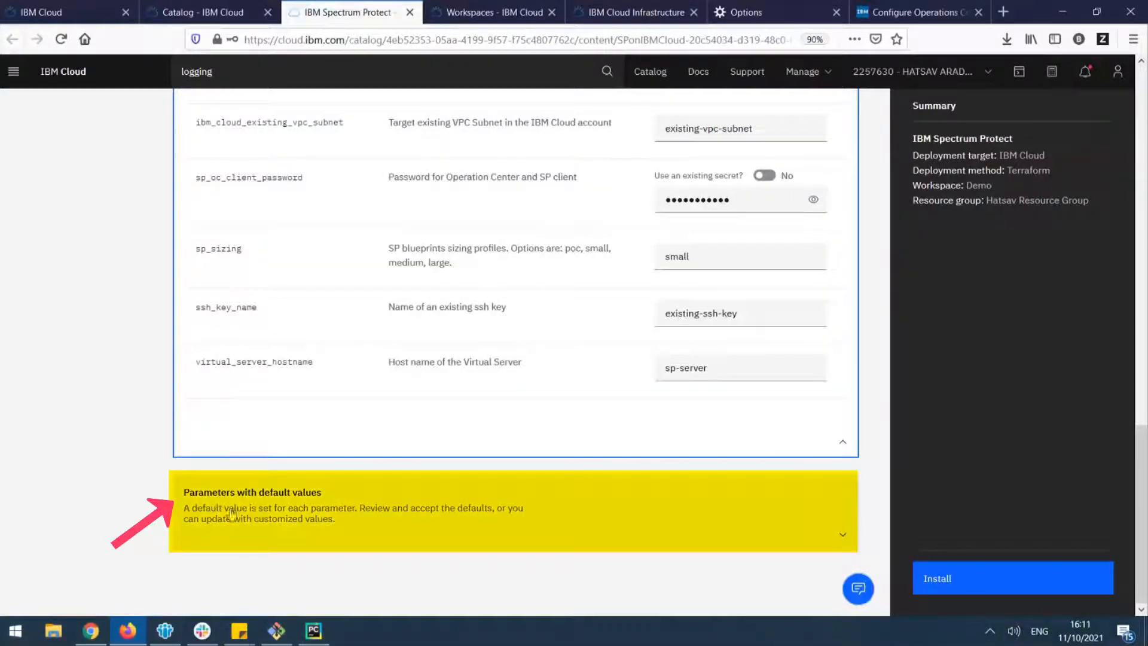
# Expand the parameters with default values, select eu-de as the IBM Cloud region and check the logging instance key field
pyautogui.click(463, 518)
pyautogui.scroll(-5, 389, 491)
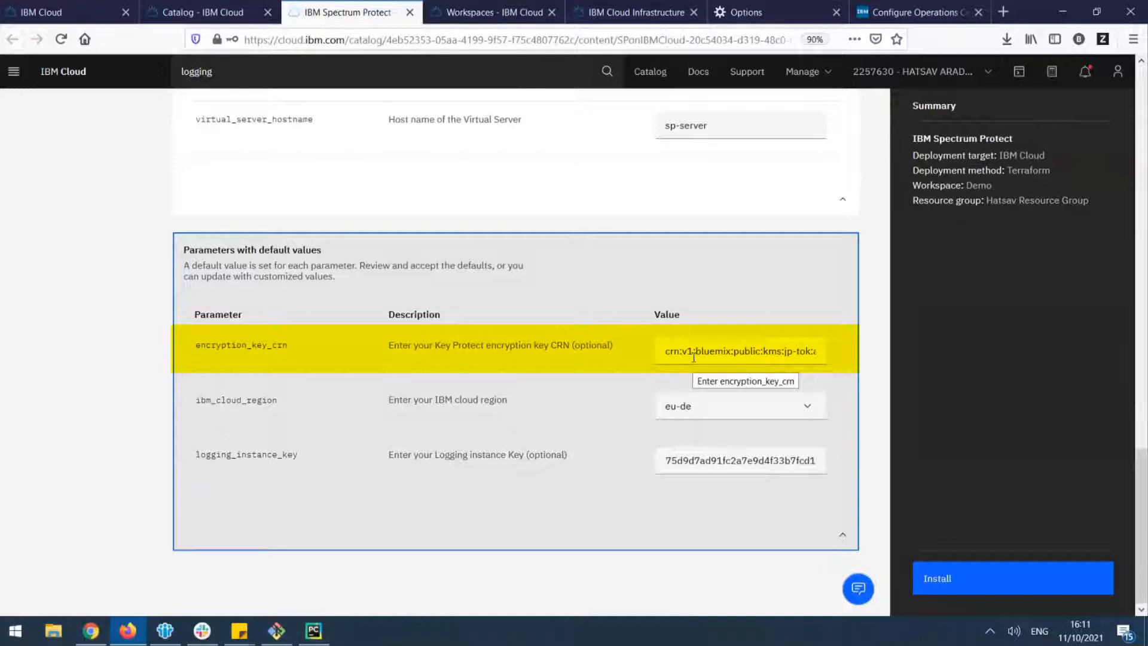
pyautogui.click(723, 461)
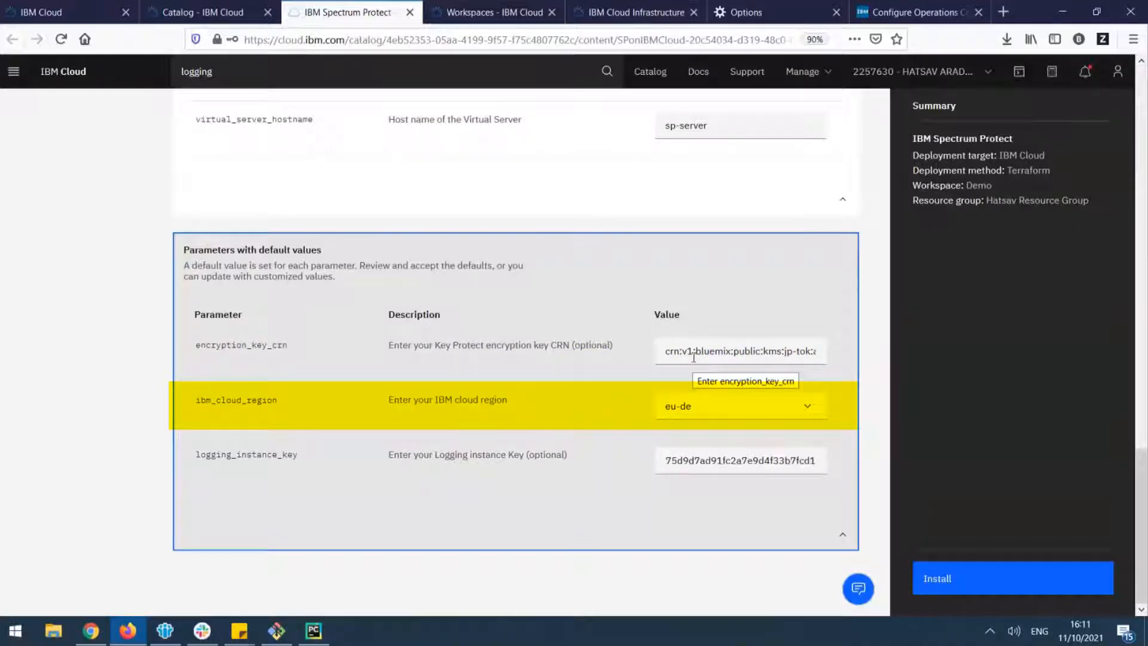
pyautogui.click(715, 406)
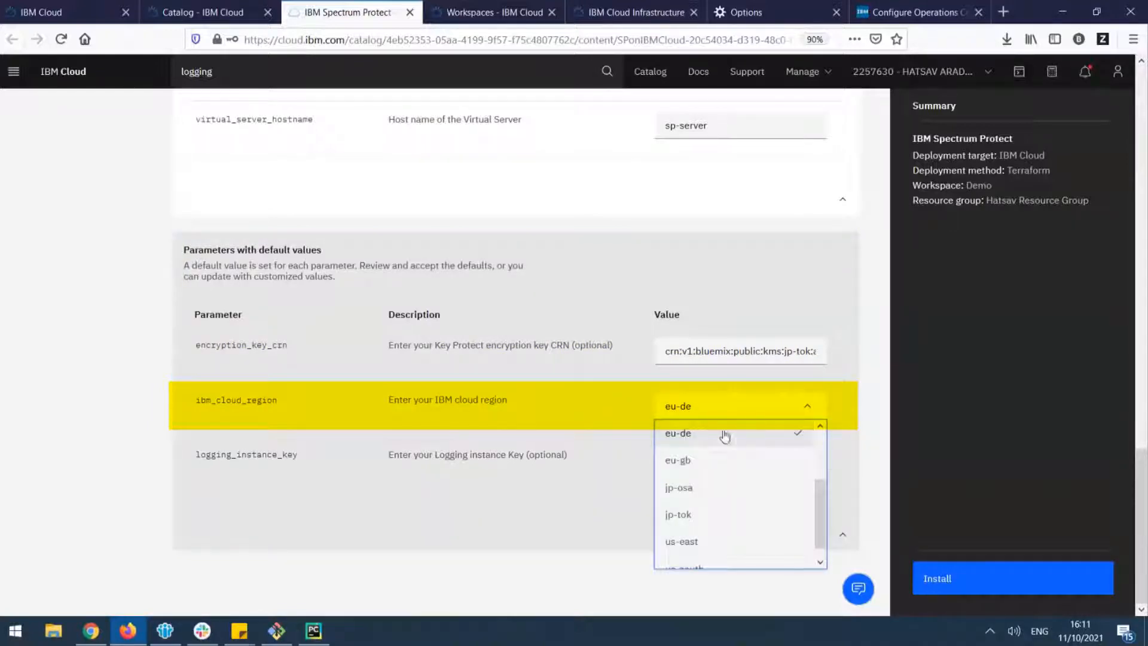
pyautogui.click(725, 435)
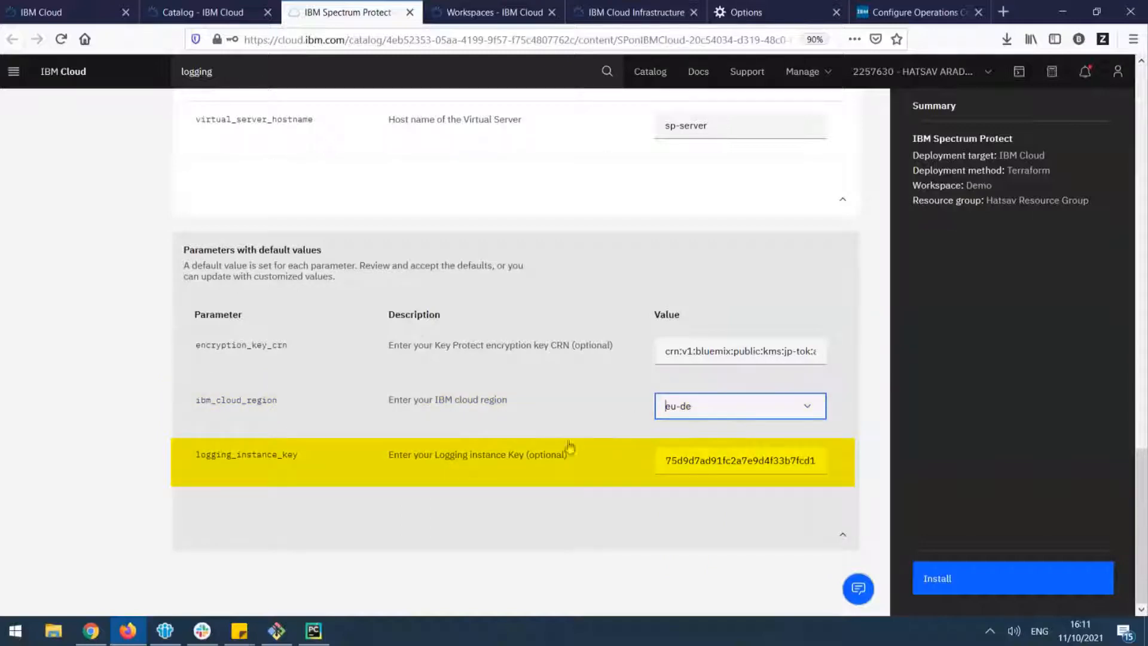
pyautogui.click(723, 460)
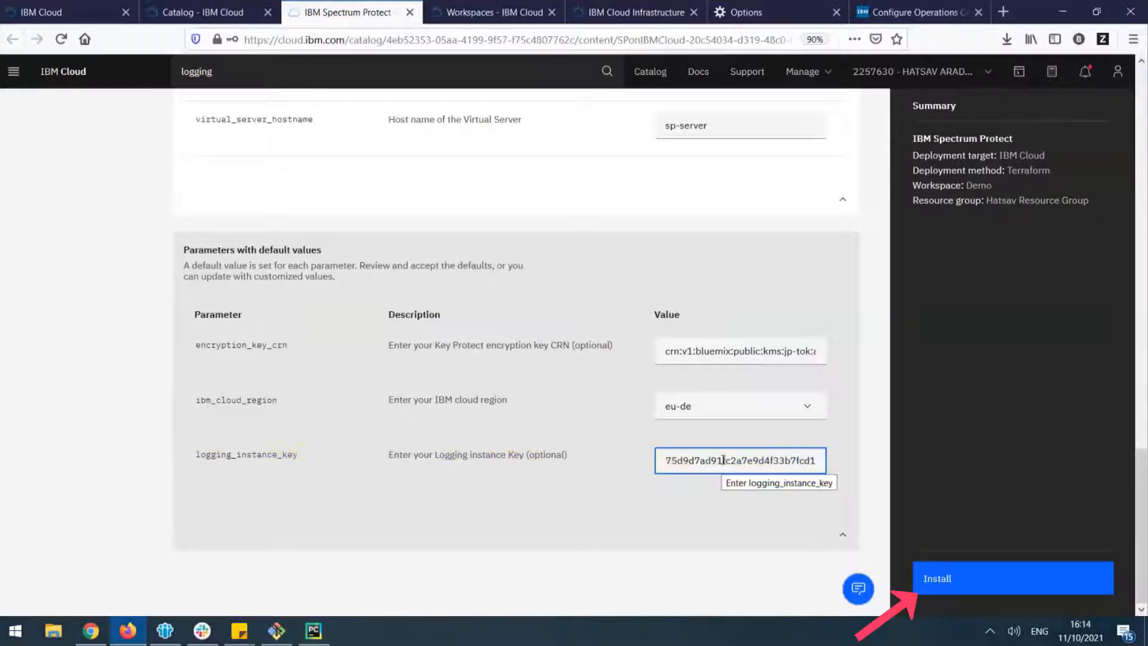
# Start the IBM Spectrum Protect installation with the configured deployment values
pyautogui.scroll(5, 919, 494)
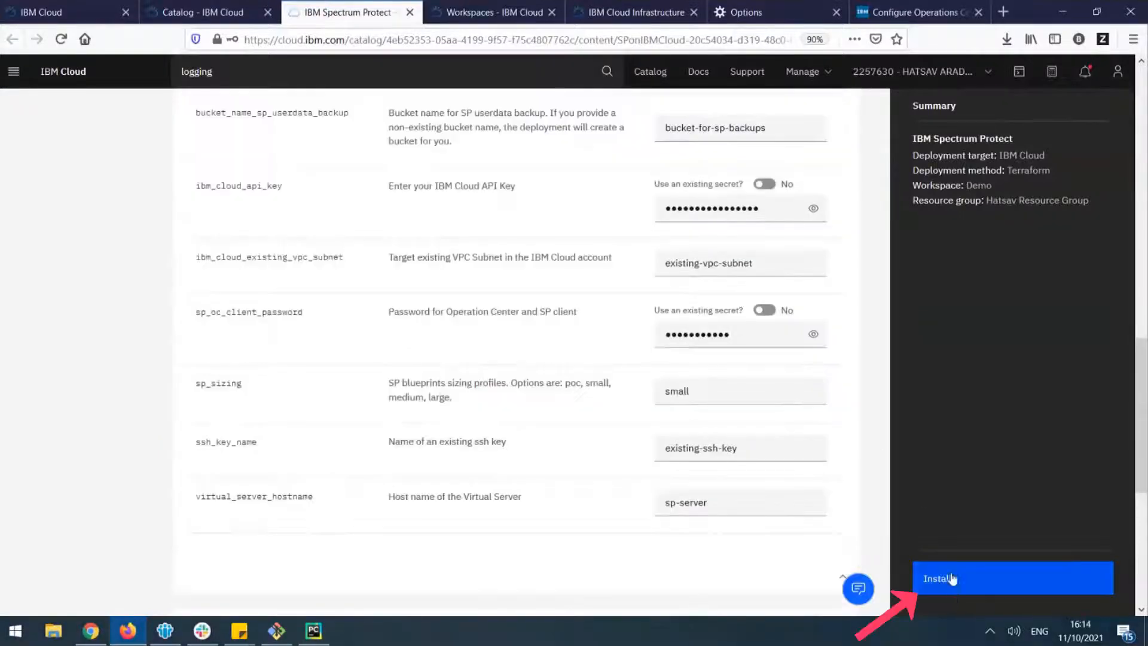
pyautogui.click(951, 579)
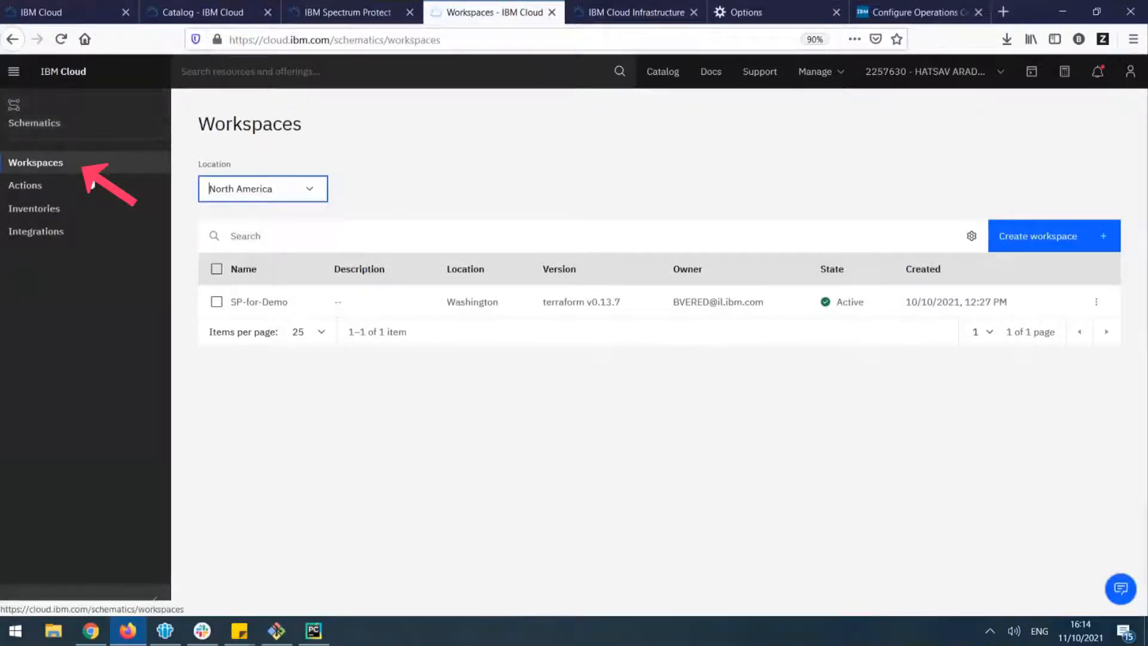
# Show the Schematics workspaces for the North America location and open the SP-for-Demo workspace
pyautogui.click(278, 191)
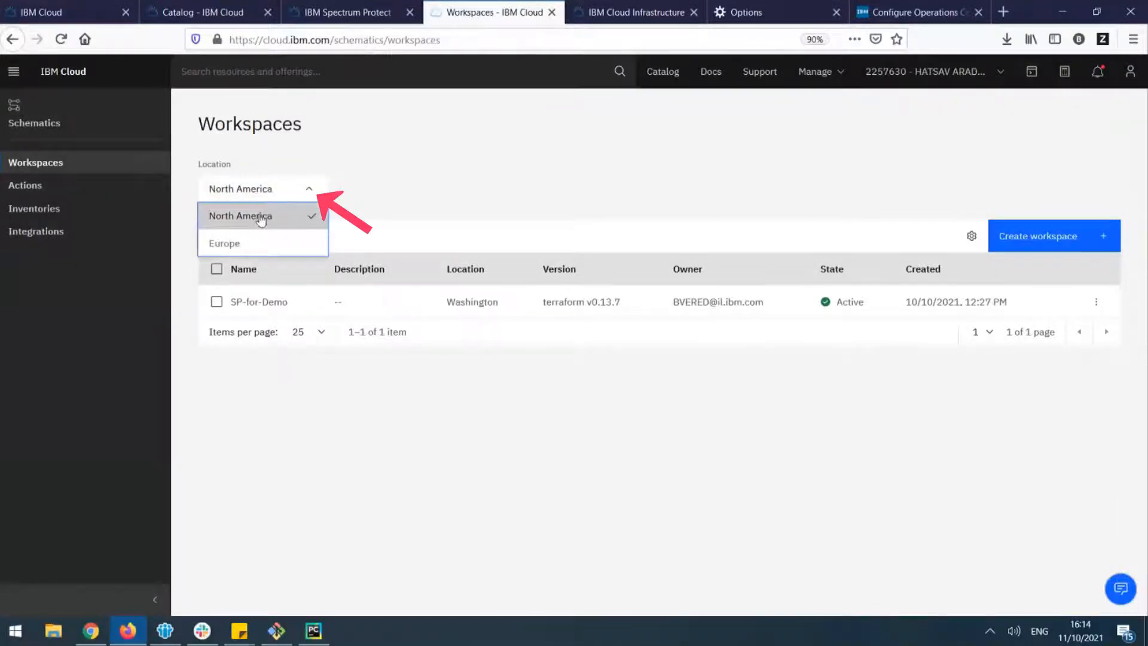
pyautogui.click(267, 217)
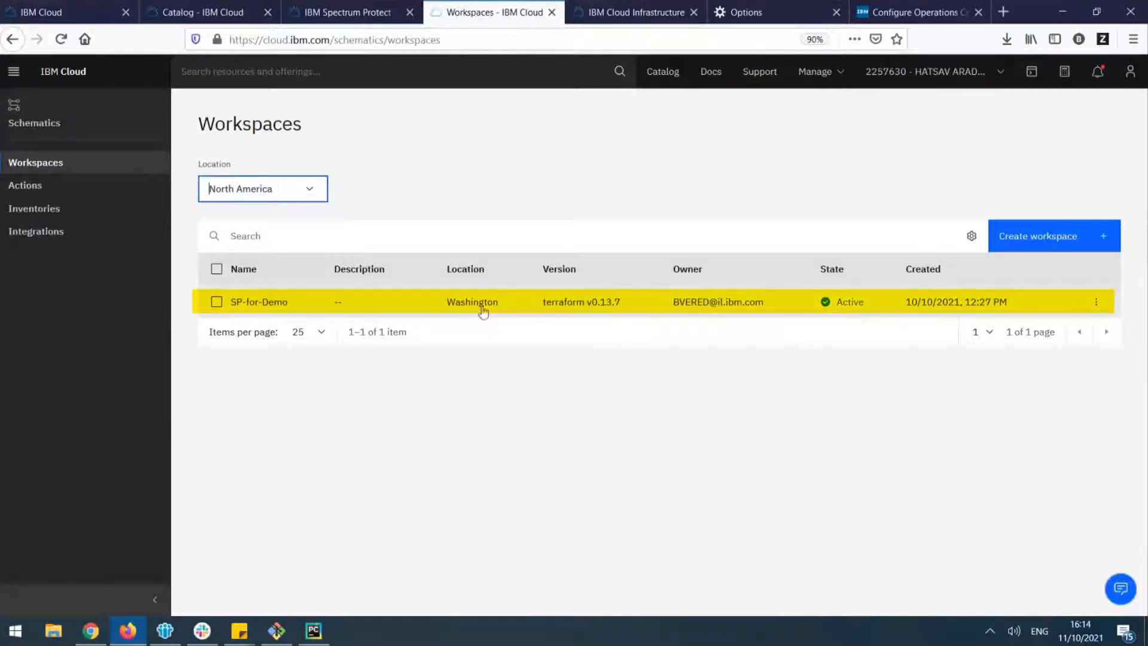
pyautogui.click(298, 306)
pyautogui.click(298, 302)
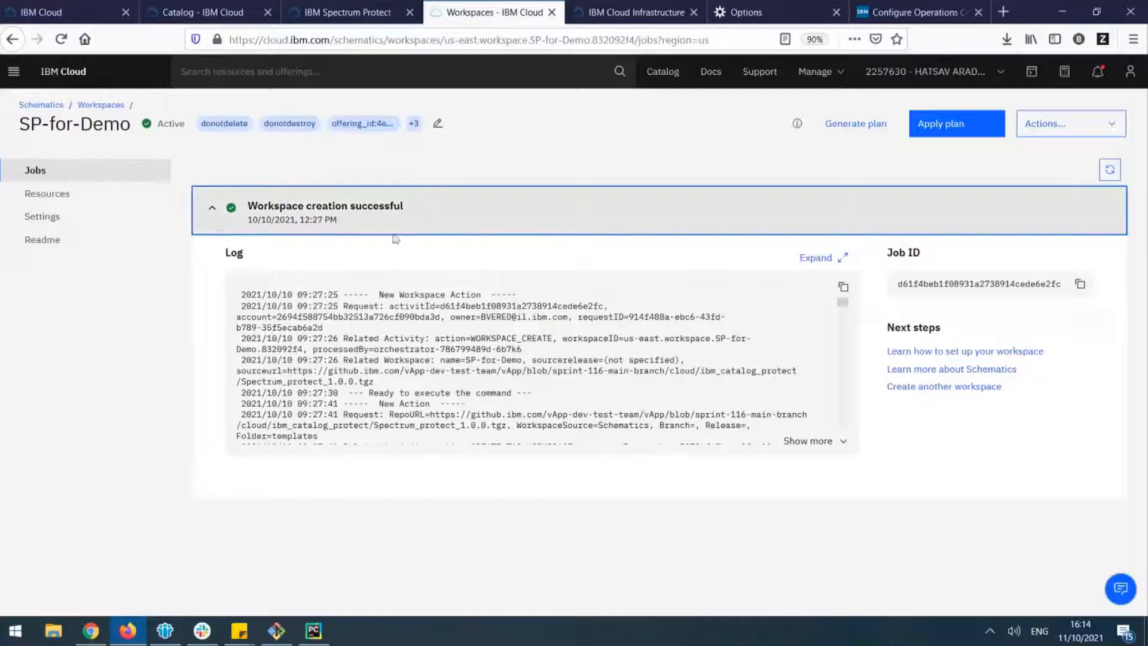
# Open the full workspace creation log and examine the Terraform initialization and the block volume and security group rule entries
pyautogui.click(818, 257)
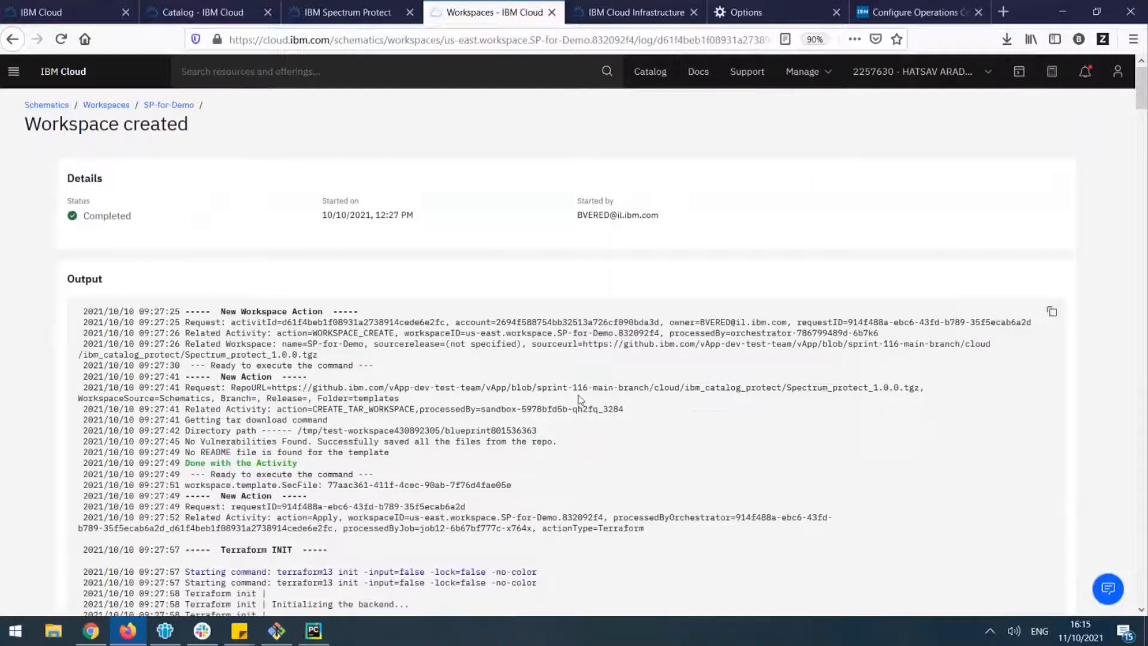
pyautogui.scroll(-3, 579, 400)
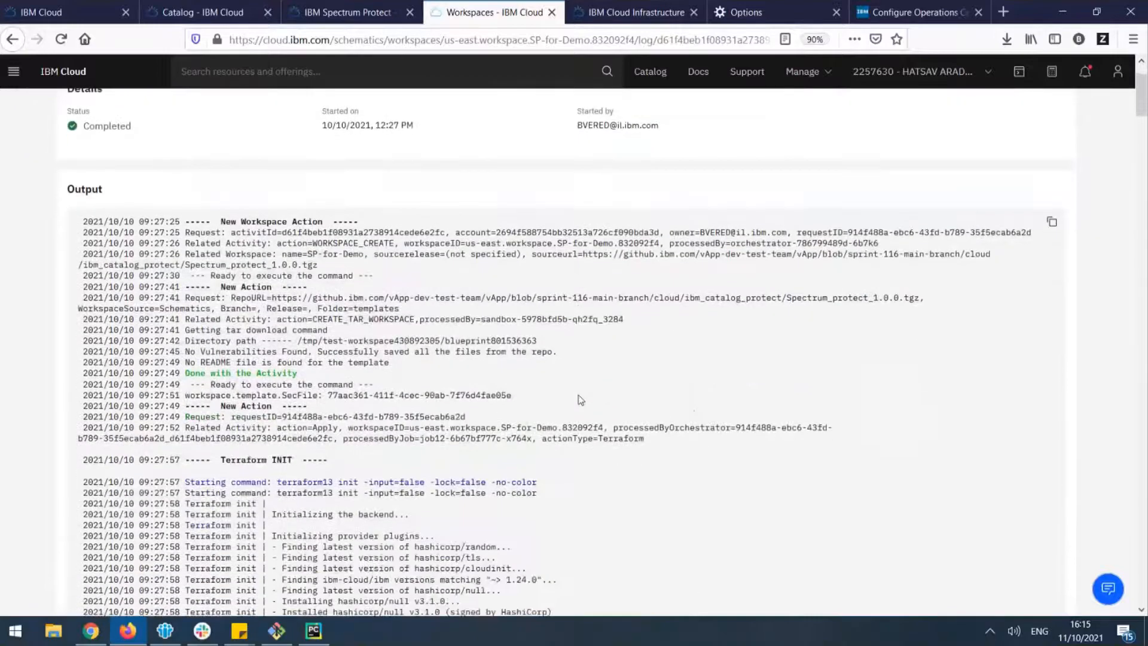
pyautogui.scroll(-6, 579, 400)
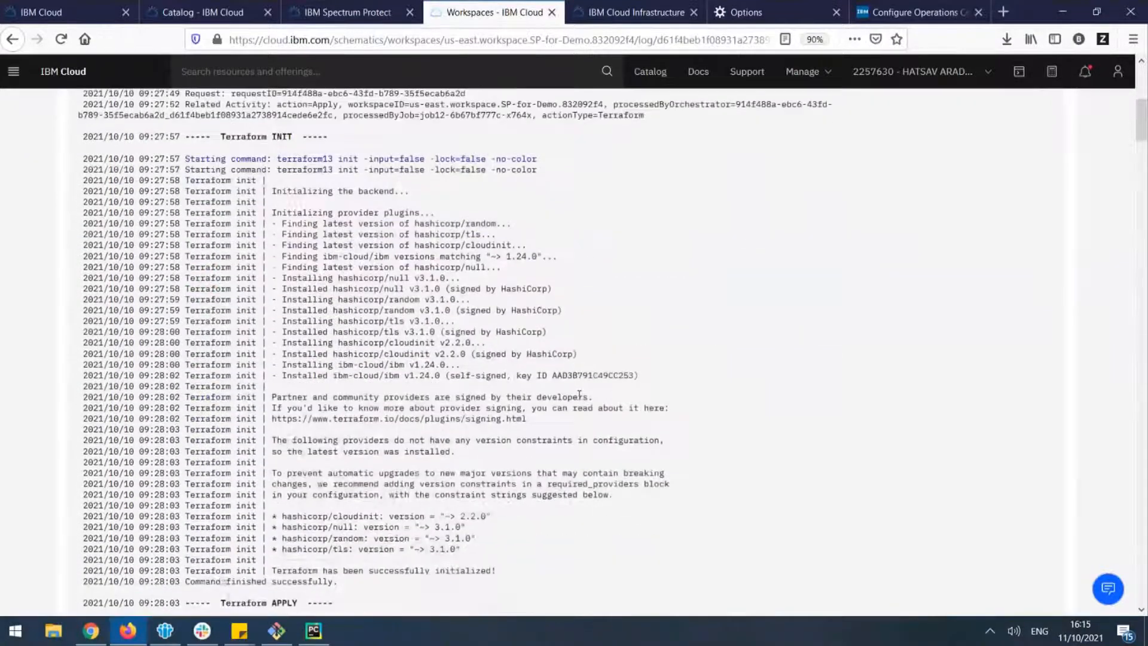
pyautogui.scroll(-4, 579, 399)
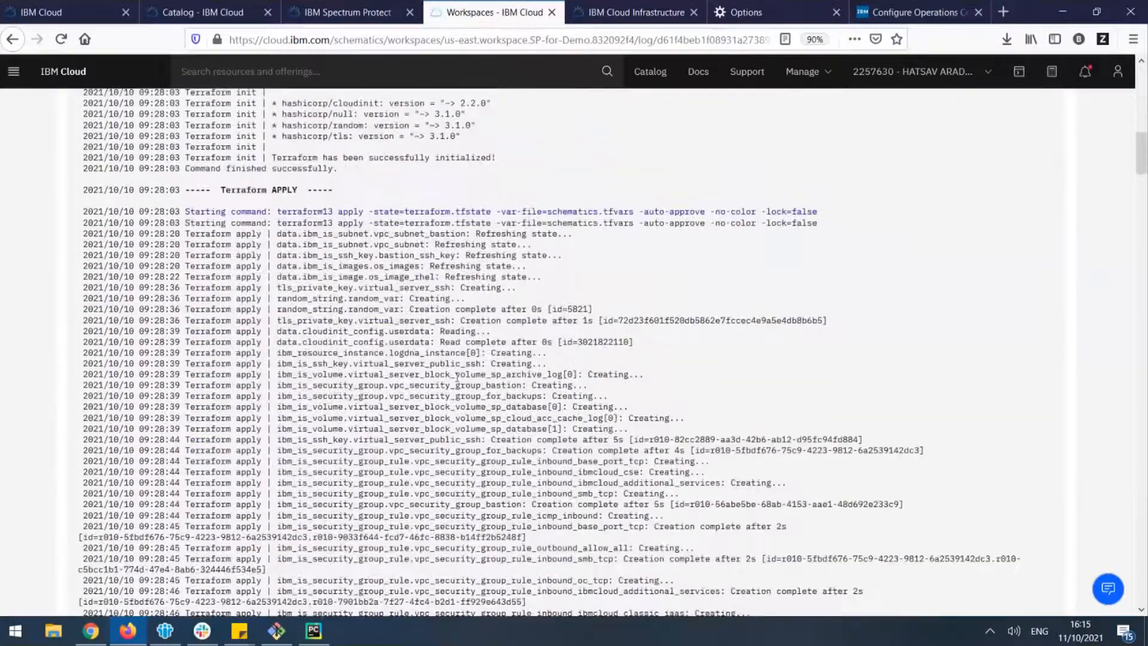
pyautogui.doubleClick(444, 428)
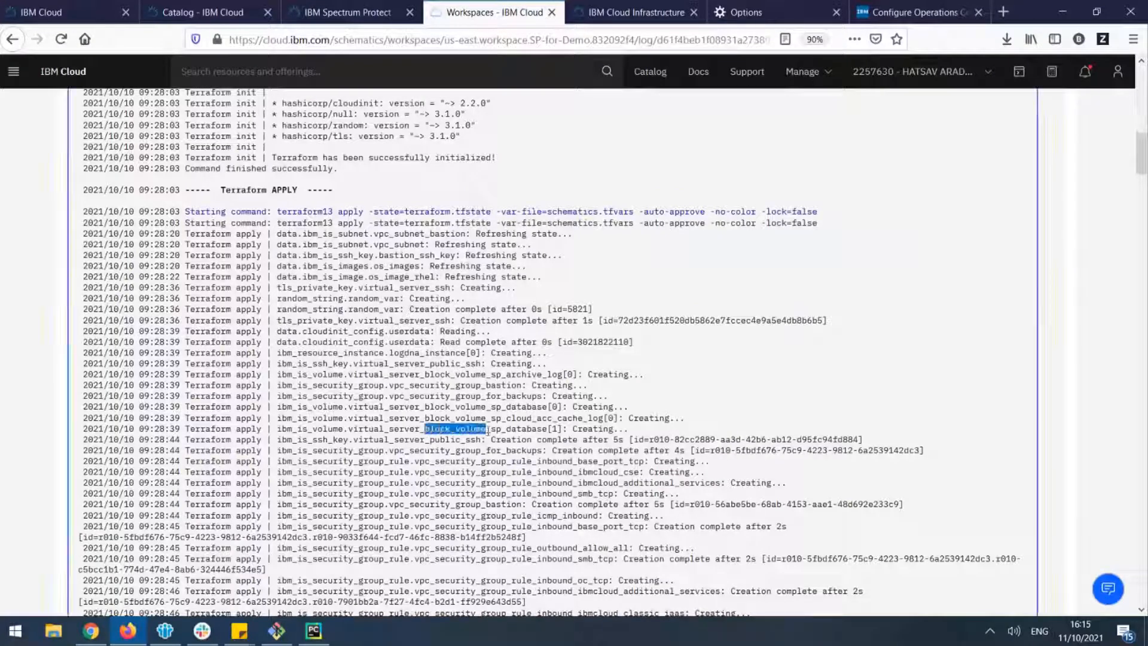
pyautogui.scroll(-1, 555, 412)
pyautogui.scroll(-1, 555, 413)
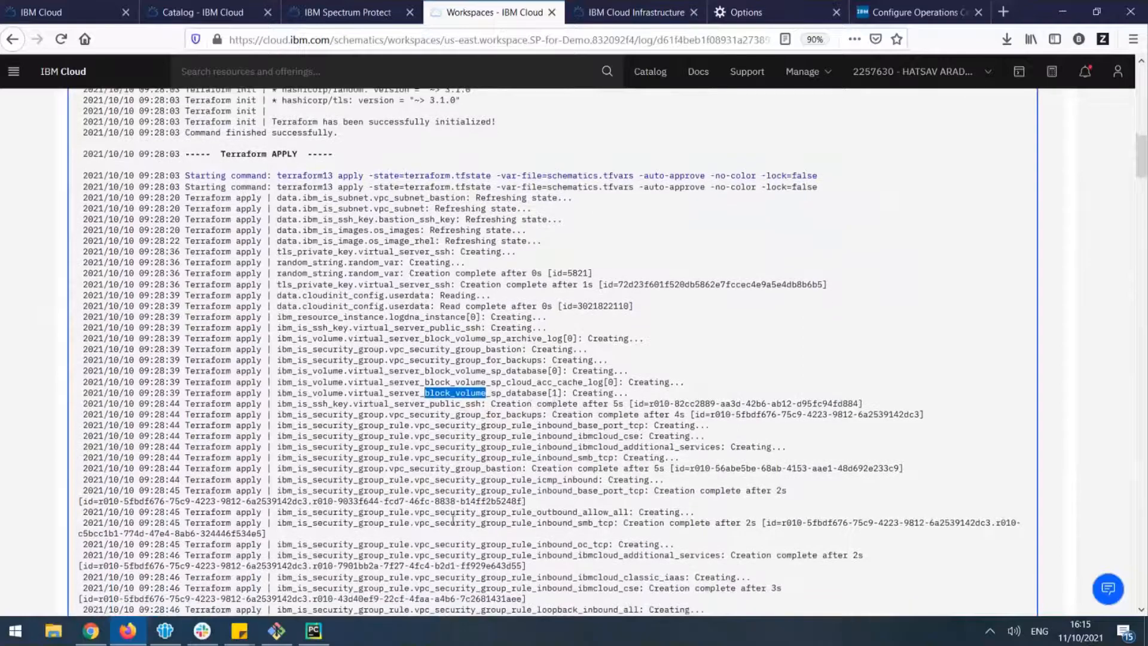
pyautogui.moveTo(425, 512); pyautogui.dragTo(533, 513)
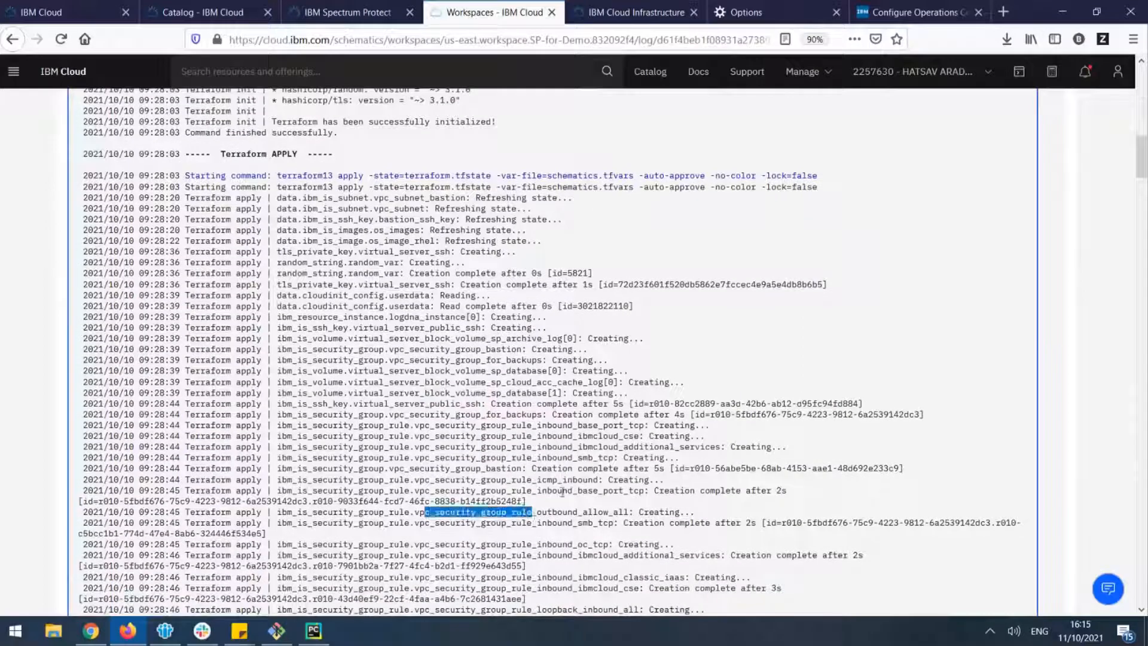
# Examine the remaining Terraform apply entries for the security groups, bastion instance and virtual server creation
pyautogui.scroll(-2, 562, 496)
pyautogui.scroll(-7, 562, 495)
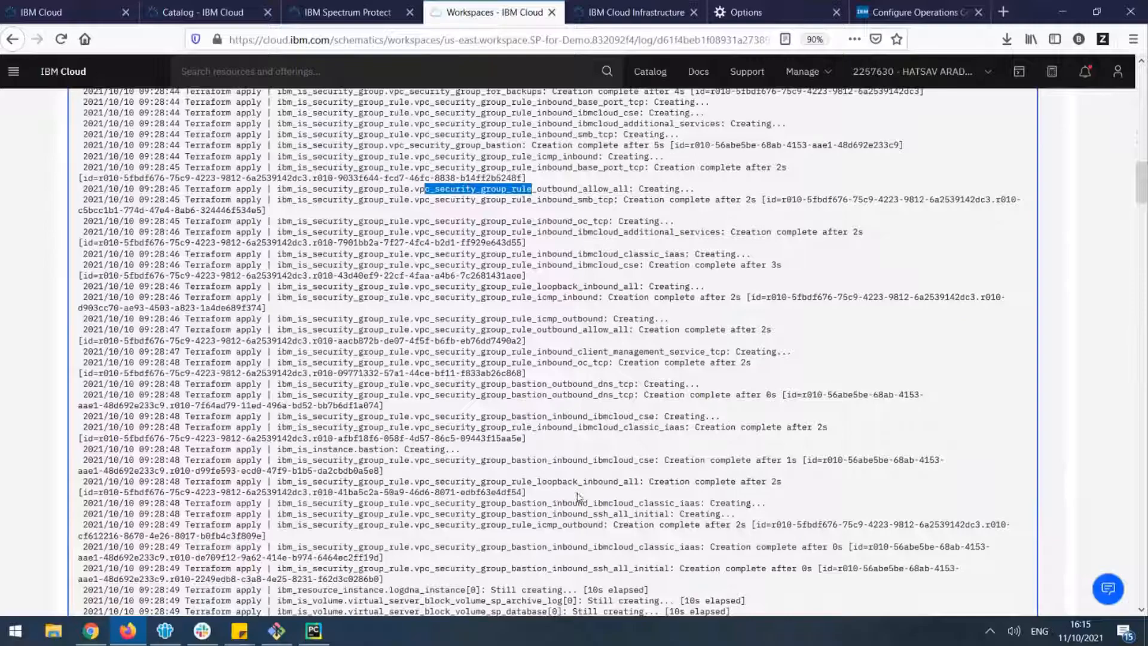
pyautogui.scroll(-8, 576, 492)
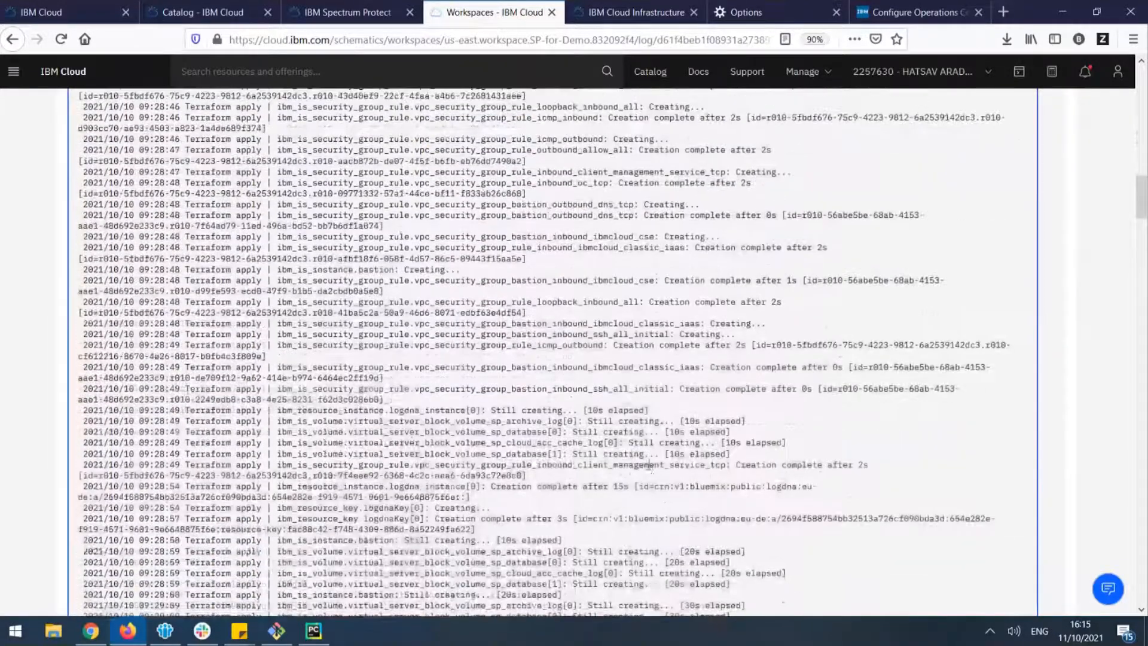
pyautogui.scroll(-13, 688, 457)
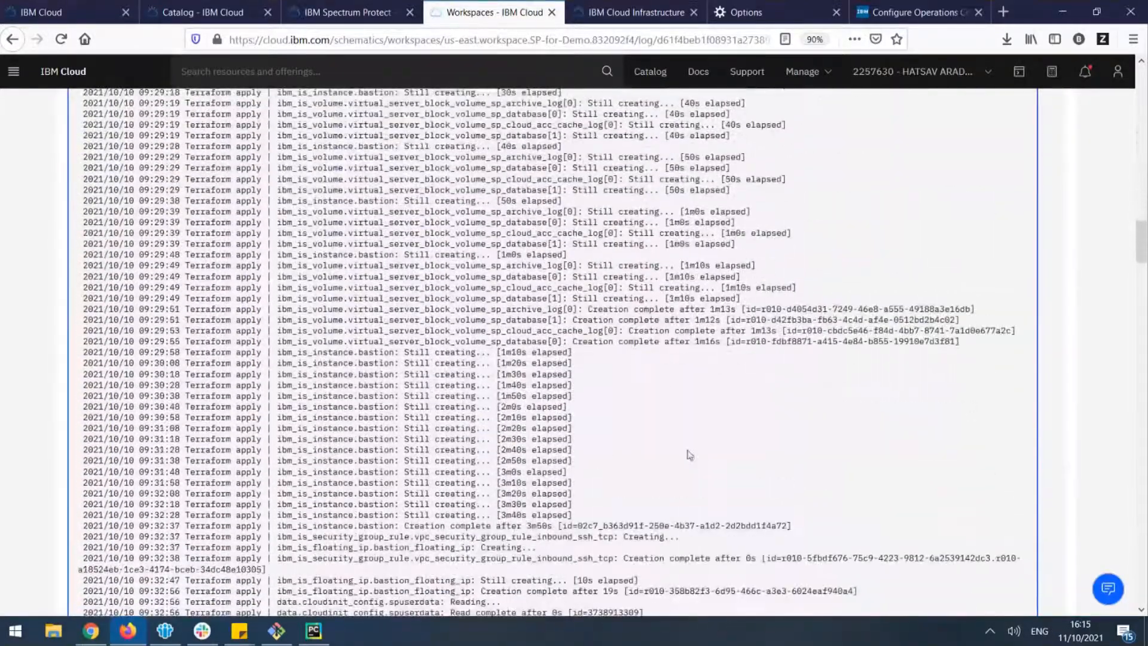
pyautogui.scroll(-20, 700, 456)
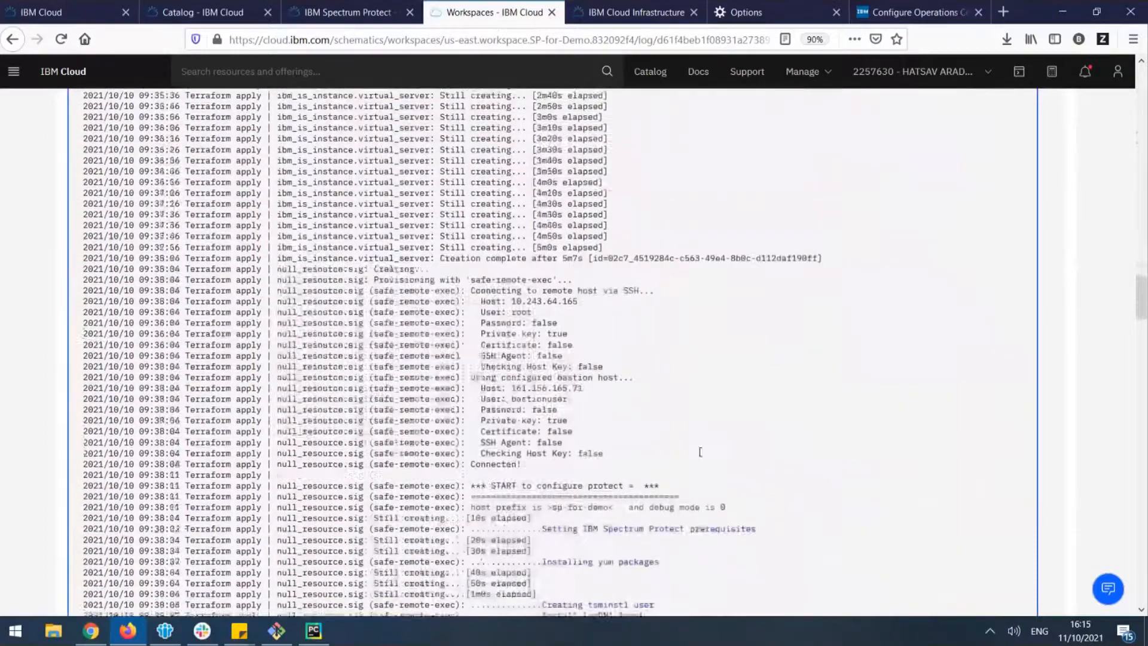
# Examine the log's remote configuration stages, from the Spectrum Protect prerequisites and logging setup through bucket, DB2 and server configuration
pyautogui.scroll(-3, 698, 458)
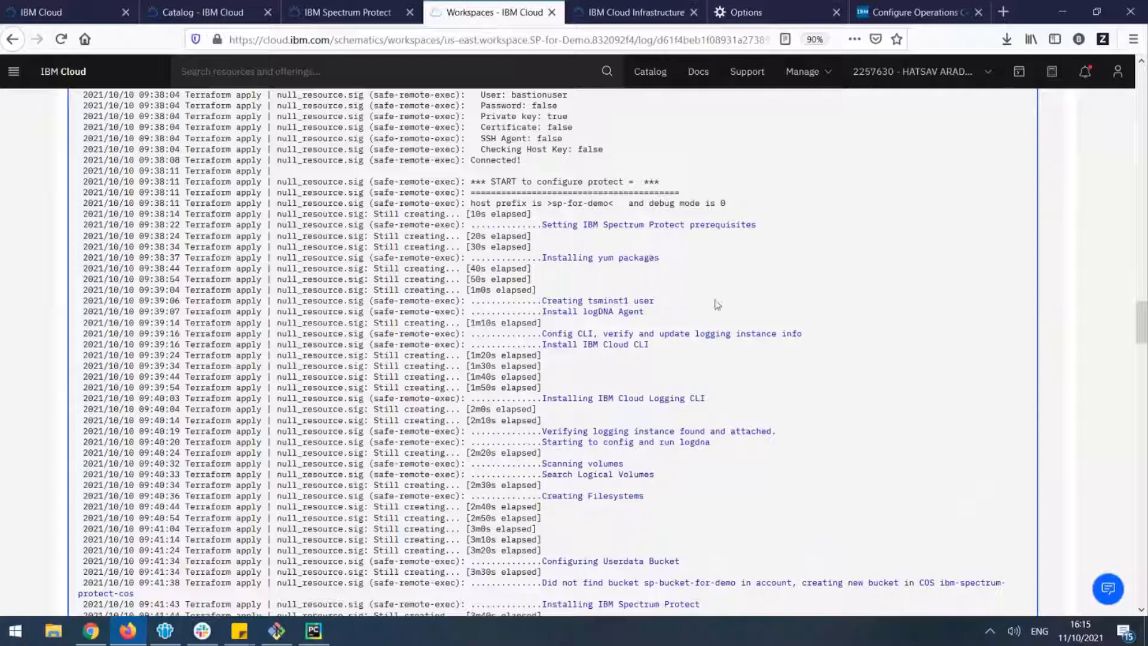
pyautogui.scroll(1, 632, 357)
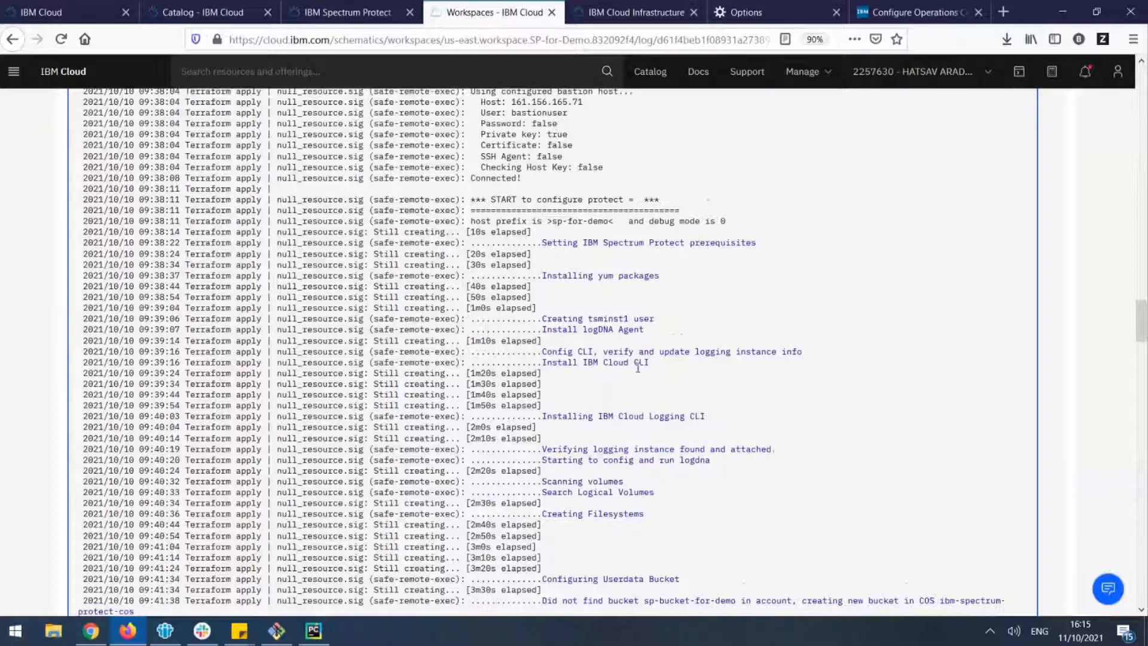
pyautogui.scroll(-4, 618, 518)
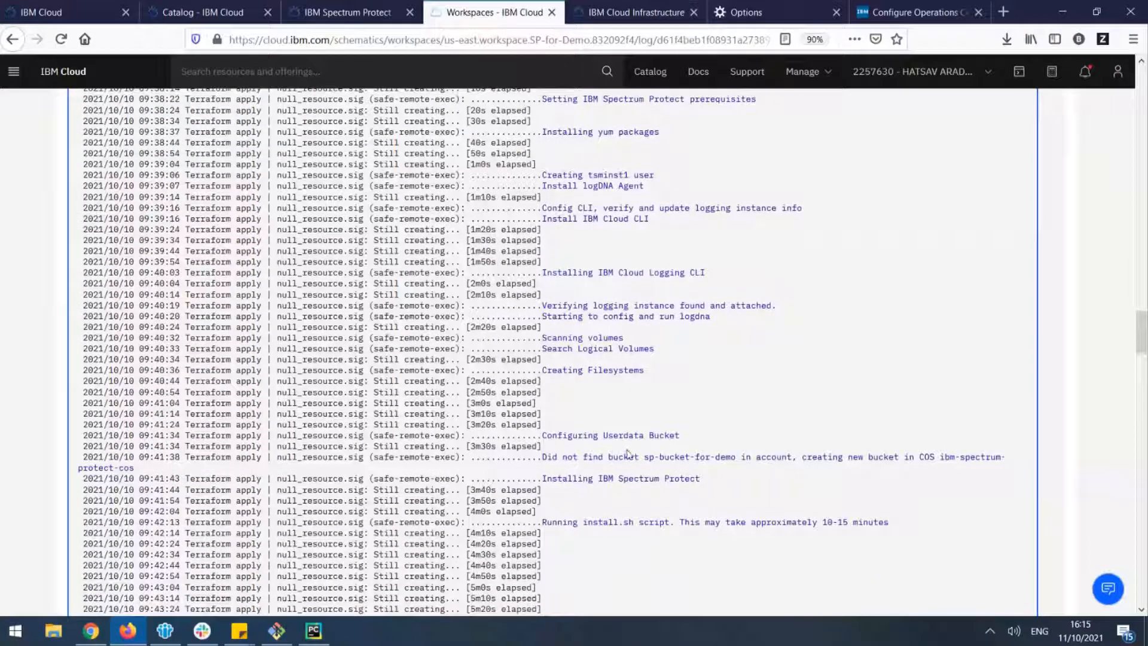
pyautogui.scroll(-15, 628, 456)
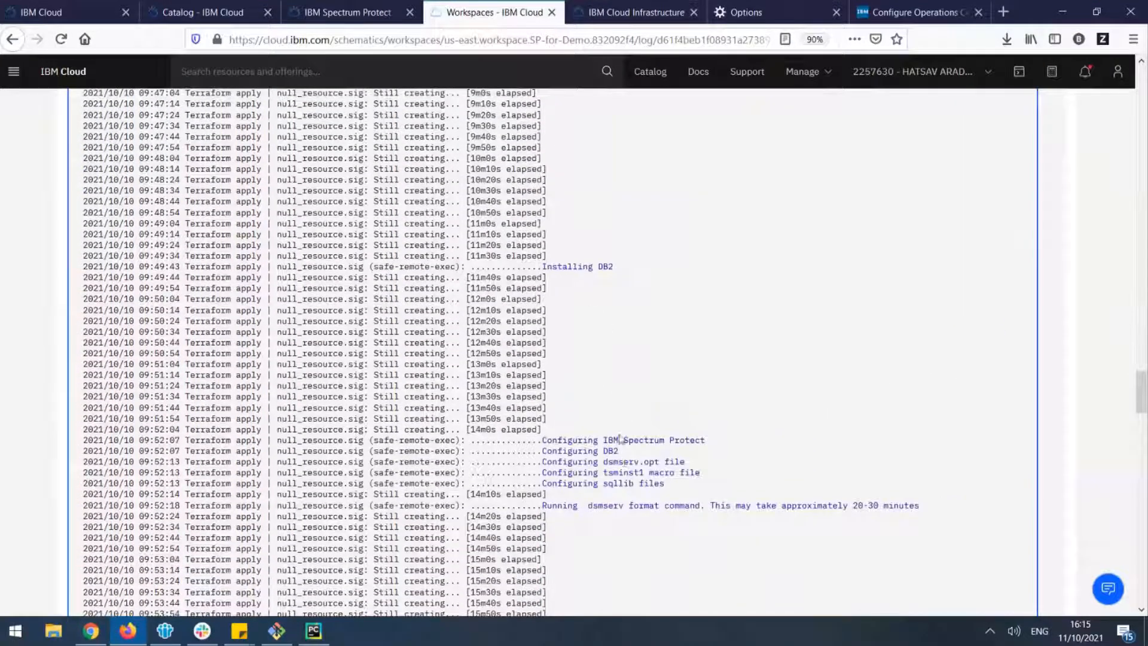
pyautogui.scroll(-12, 624, 460)
pyautogui.scroll(-20, 623, 454)
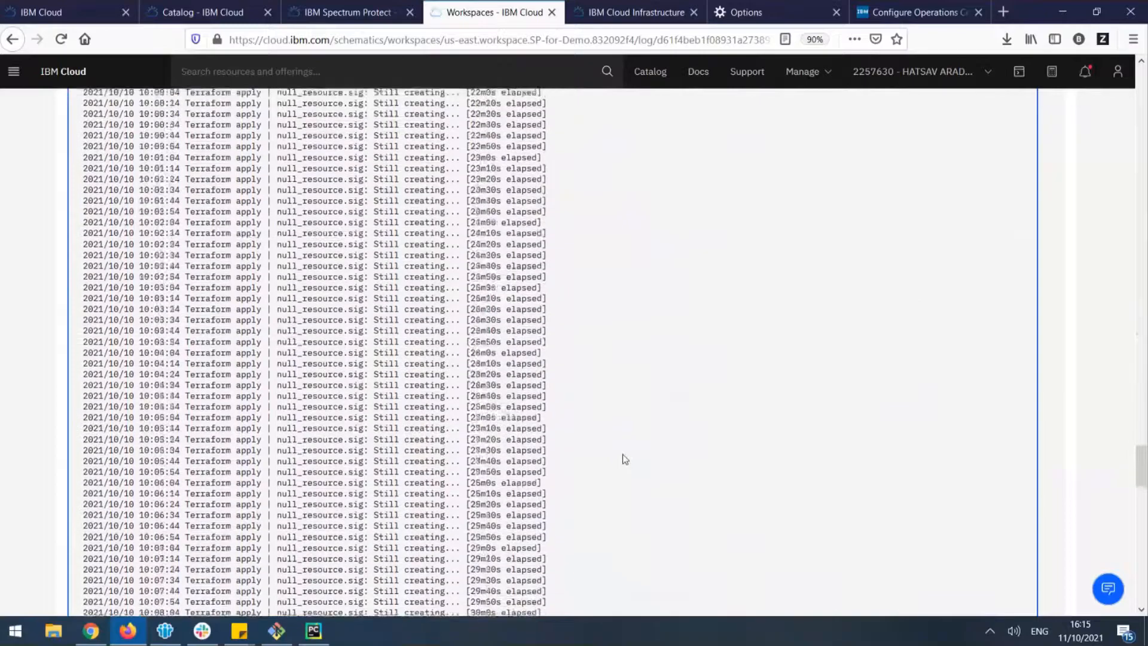
pyautogui.scroll(-3, 622, 460)
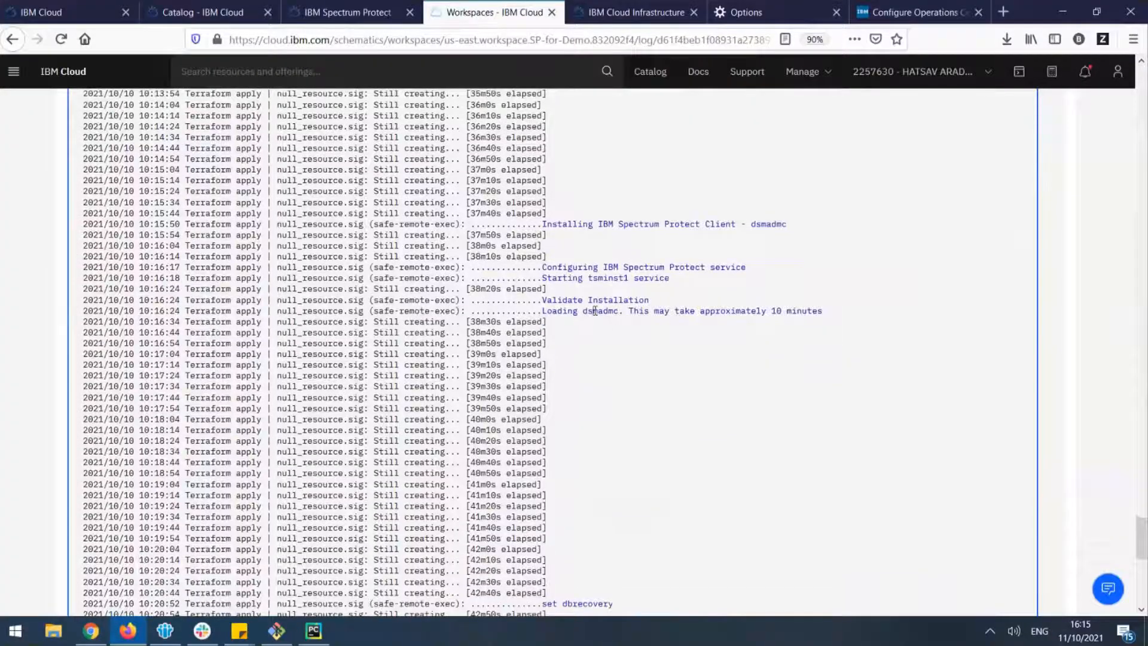
# Check the dsmadmc validation entry and read the Spectrum Protect summary at the end of the log
pyautogui.doubleClick(598, 311)
pyautogui.scroll(-4, 602, 345)
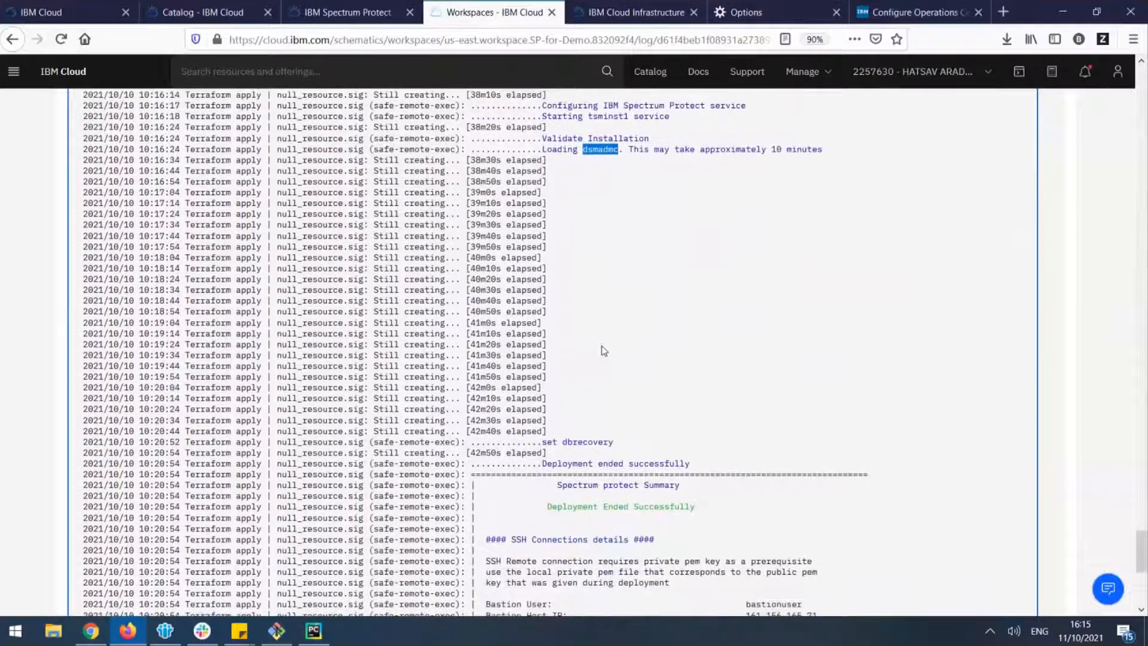
pyautogui.scroll(-1, 592, 398)
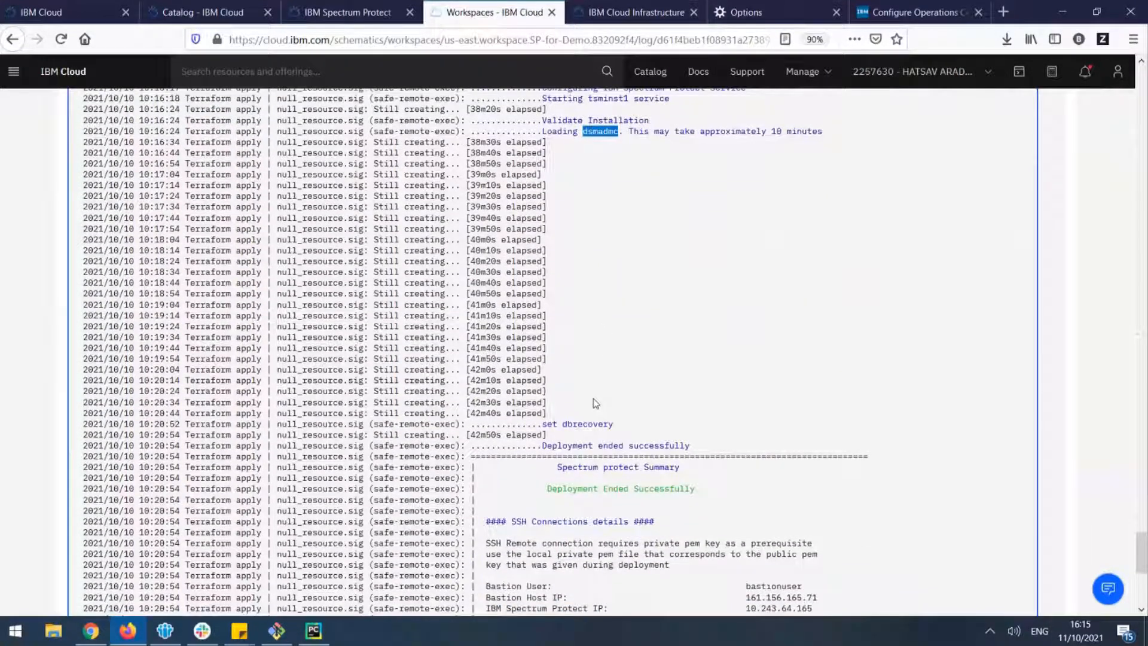
pyautogui.scroll(-5, 595, 401)
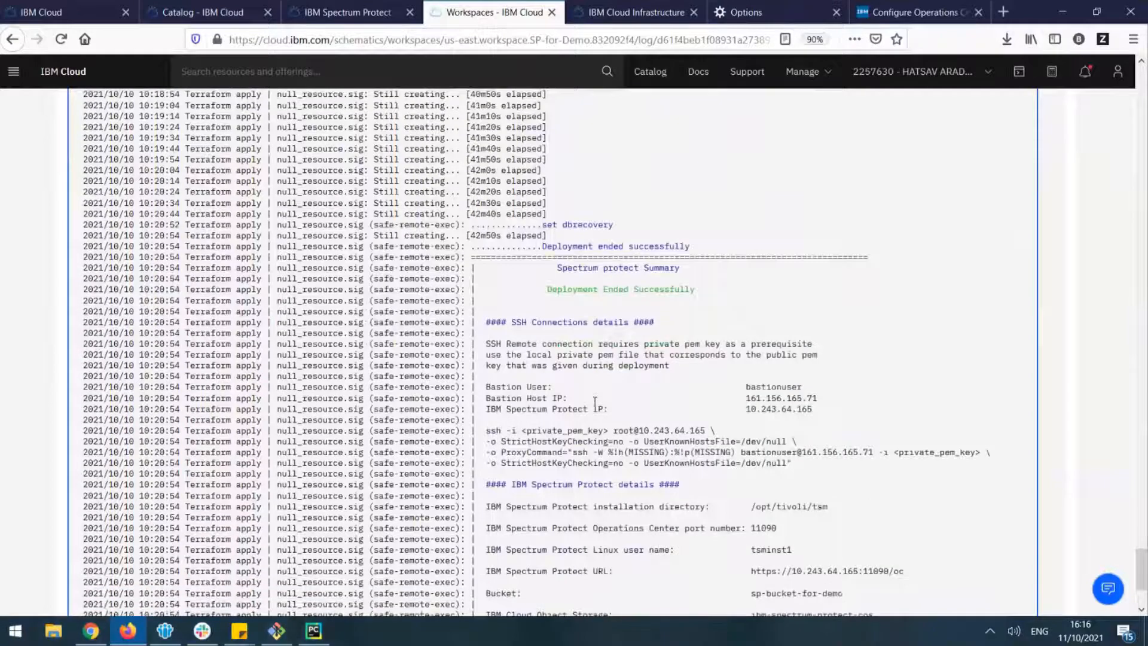
pyautogui.scroll(-2, 595, 402)
pyautogui.scroll(-1, 641, 210)
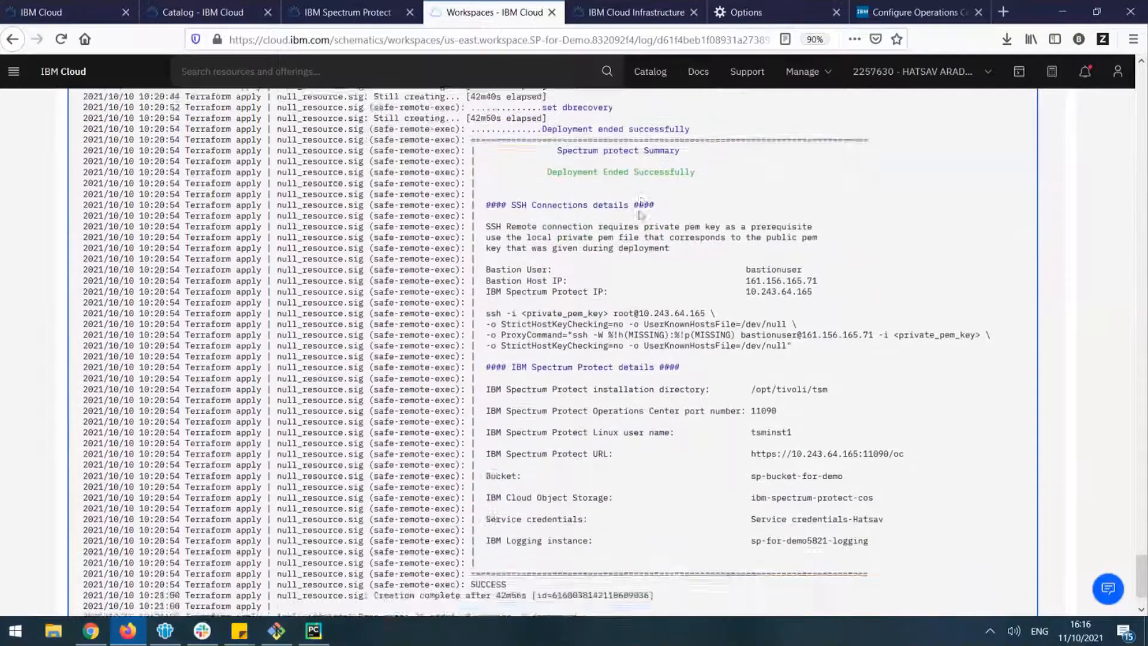
pyautogui.scroll(-1, 640, 203)
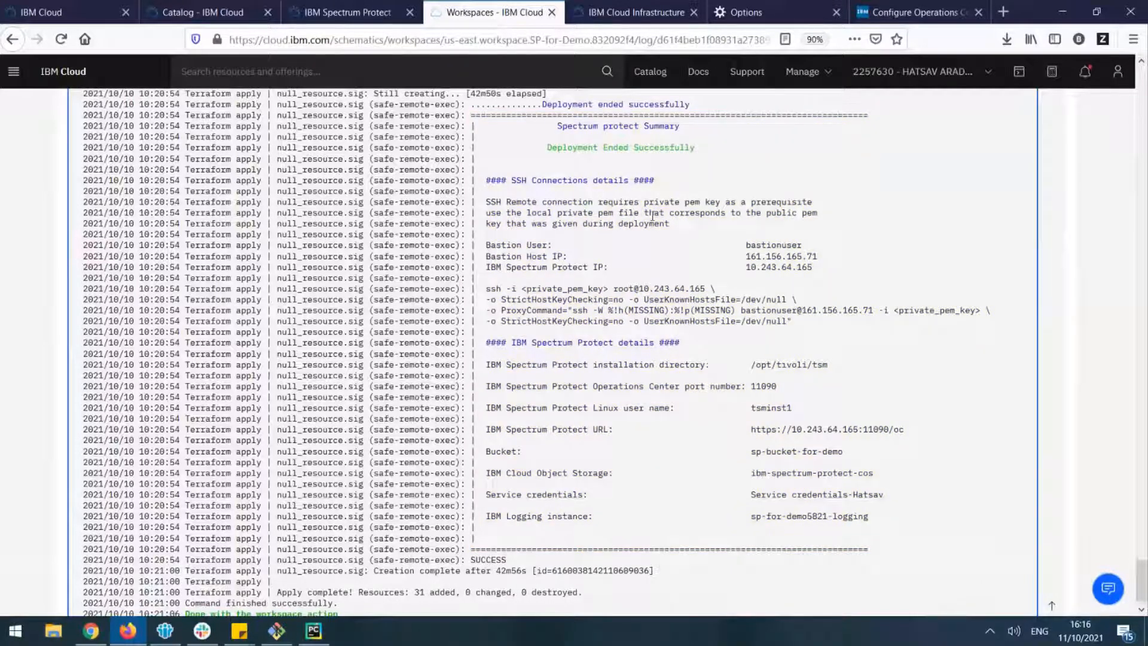
pyautogui.scroll(-1, 631, 221)
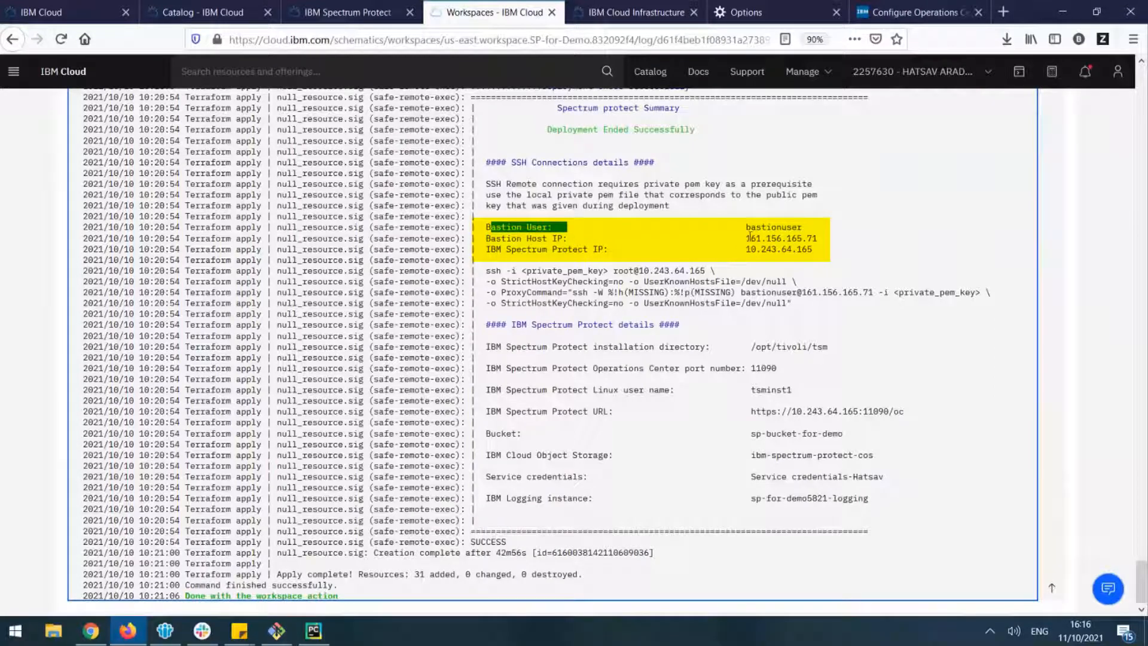
# Review the bastion host IP, Linux user name and Operations Center port number in the deployment summary
pyautogui.moveTo(743, 239); pyautogui.dragTo(812, 240)
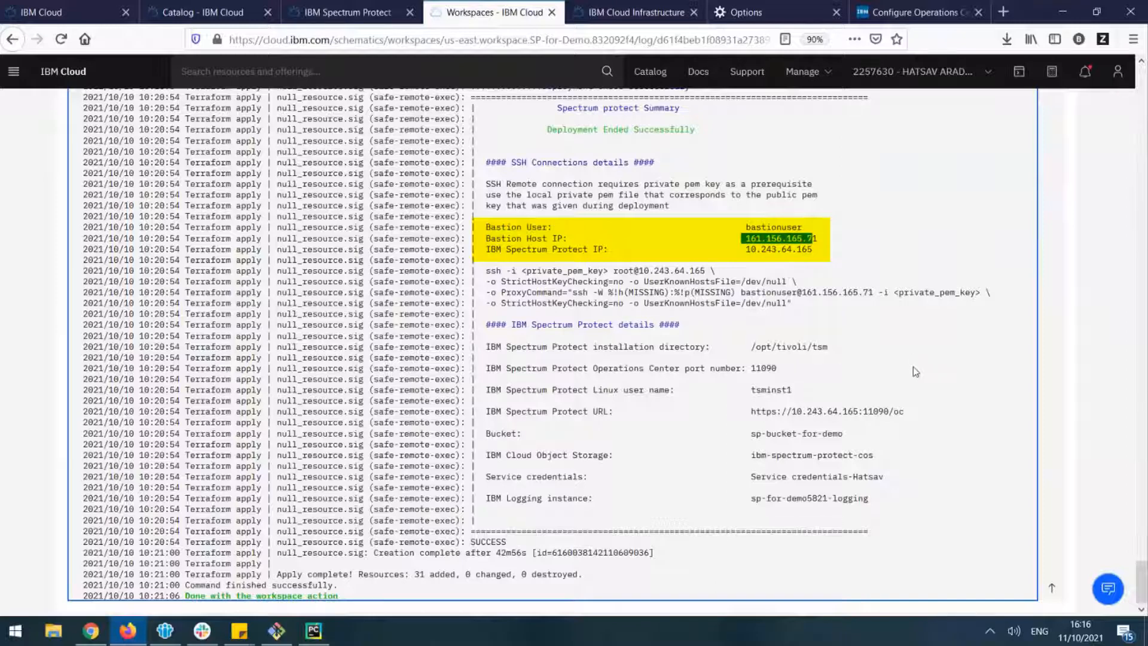
pyautogui.click(767, 390)
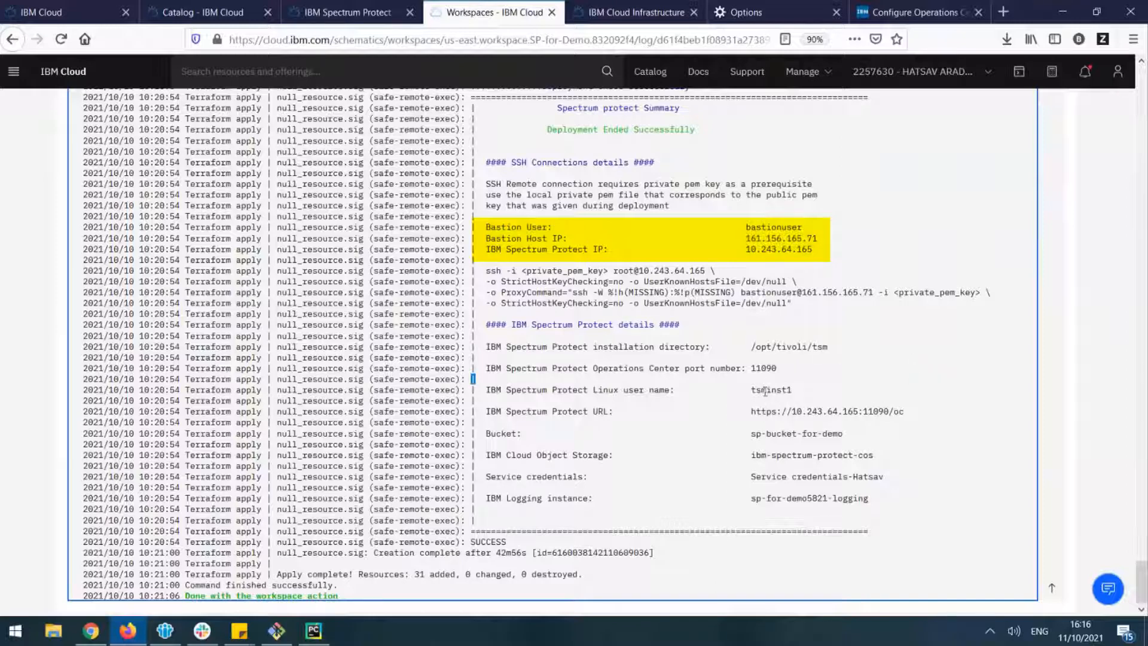
pyautogui.doubleClick(766, 390)
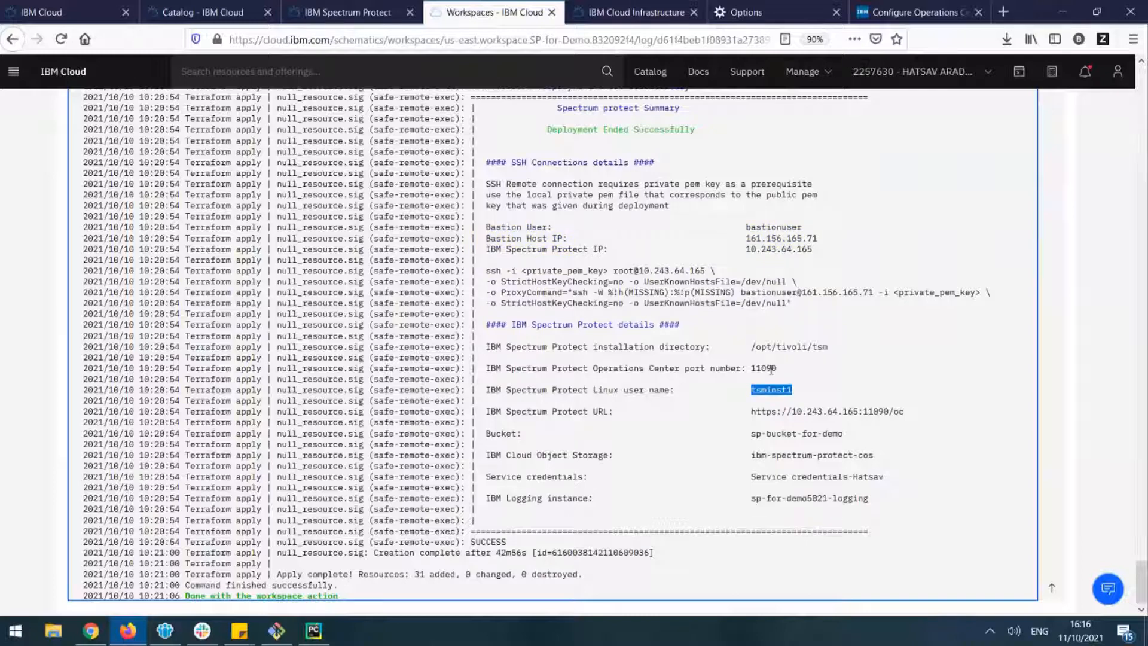
pyautogui.doubleClick(771, 369)
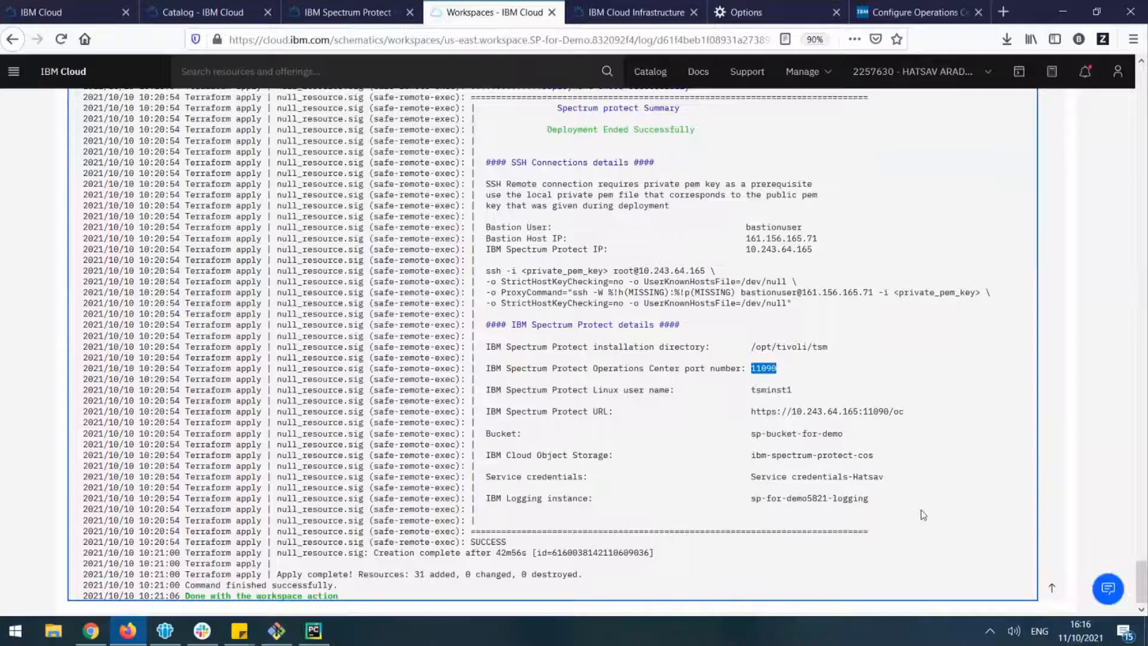
pyautogui.scroll(-1, 921, 510)
pyautogui.scroll(1, 925, 512)
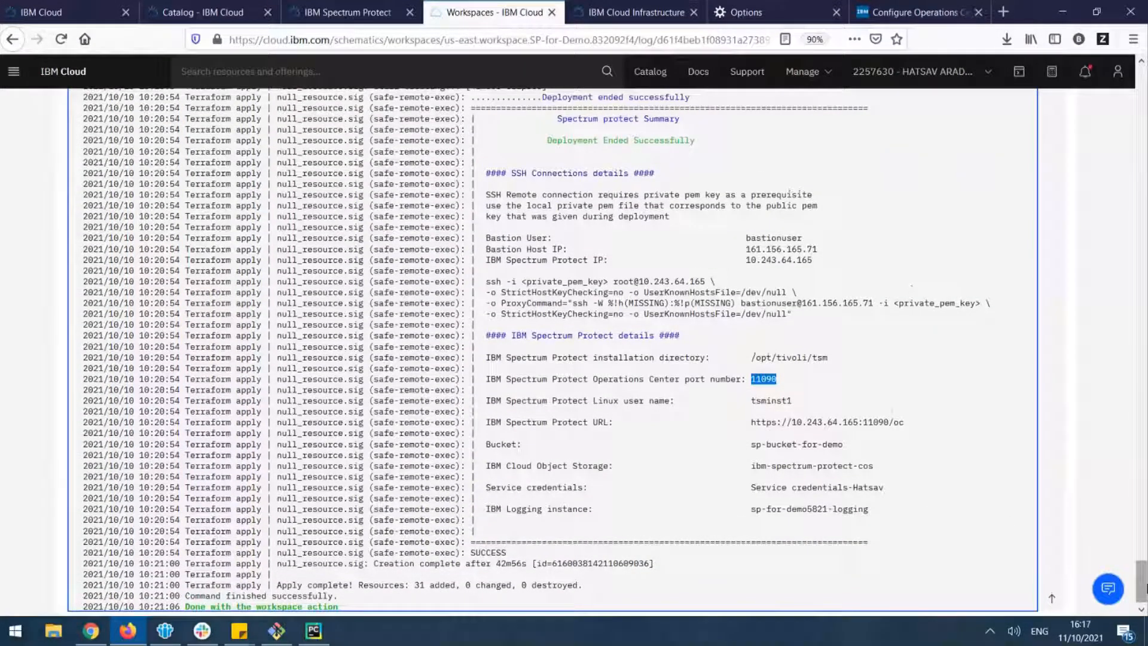
pyautogui.moveTo(1144, 589); pyautogui.dragTo(1144, 96)
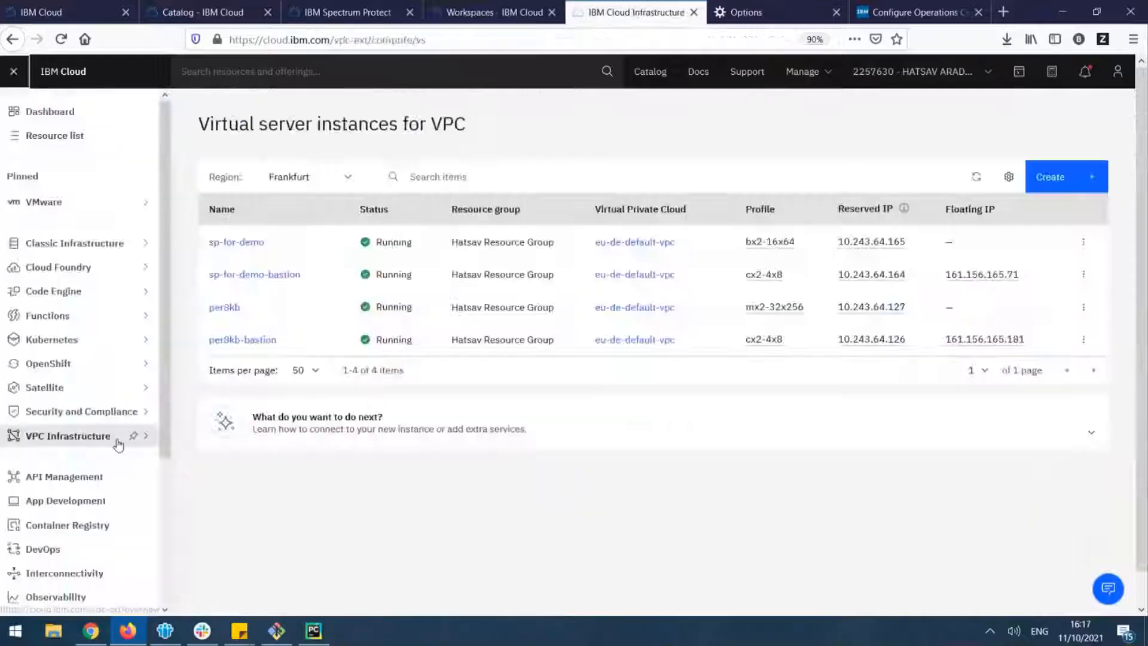
# Show the VPC virtual server instances and check the IP addresses of sp-for-demo and its bastion
pyautogui.click(123, 435)
pyautogui.click(12, 73)
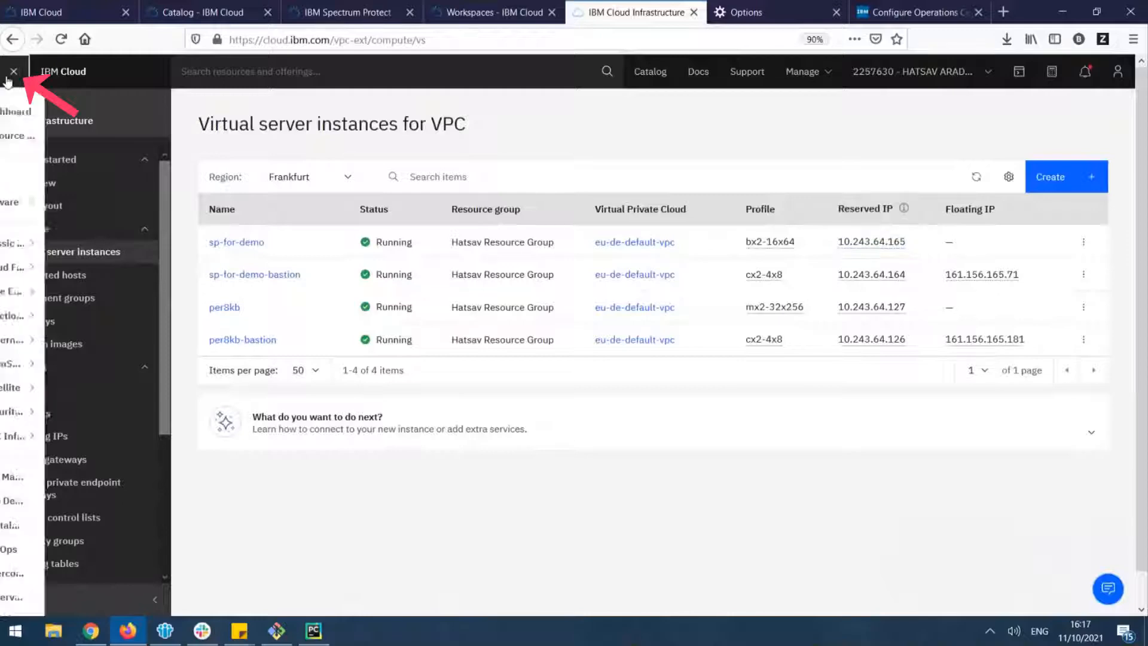
pyautogui.moveTo(118, 442)
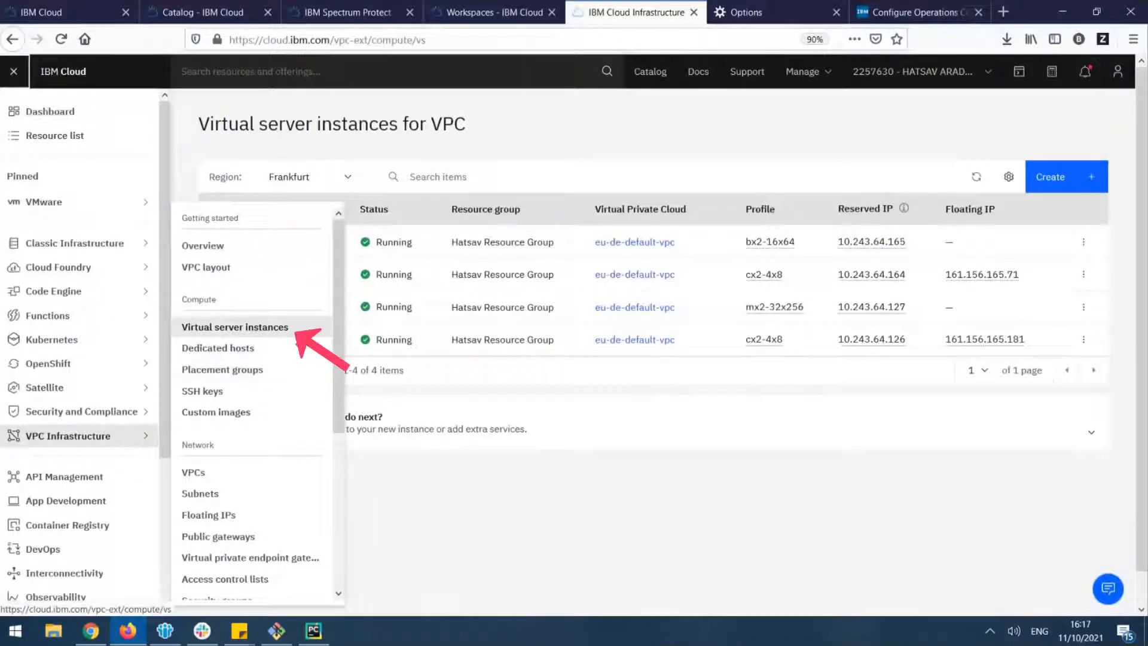
pyautogui.click(263, 327)
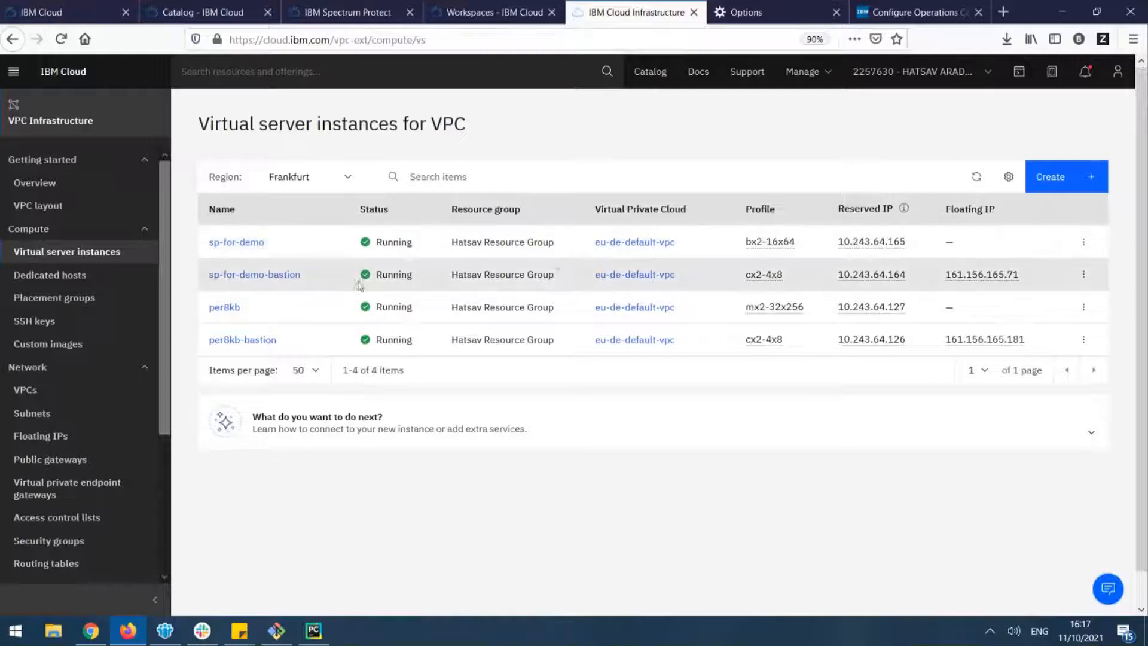
pyautogui.scroll(-1, 364, 290)
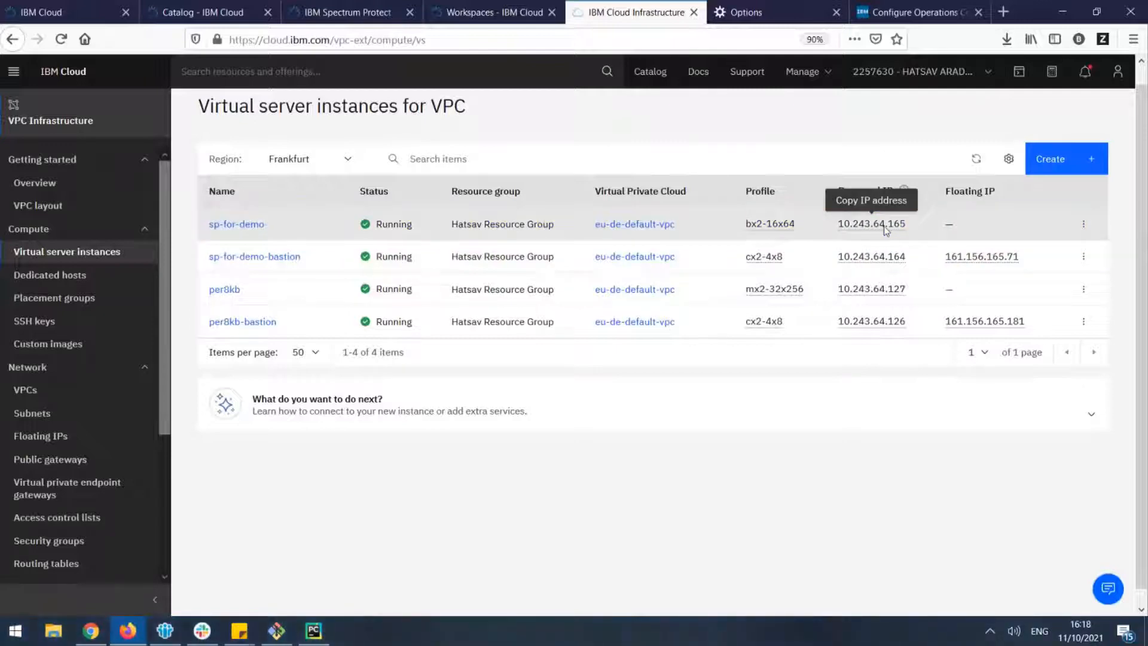
# Switch to the IBM Spectrum Protect Operations Center configuration page and choose tsminst1 as the administrator
pyautogui.click(919, 12)
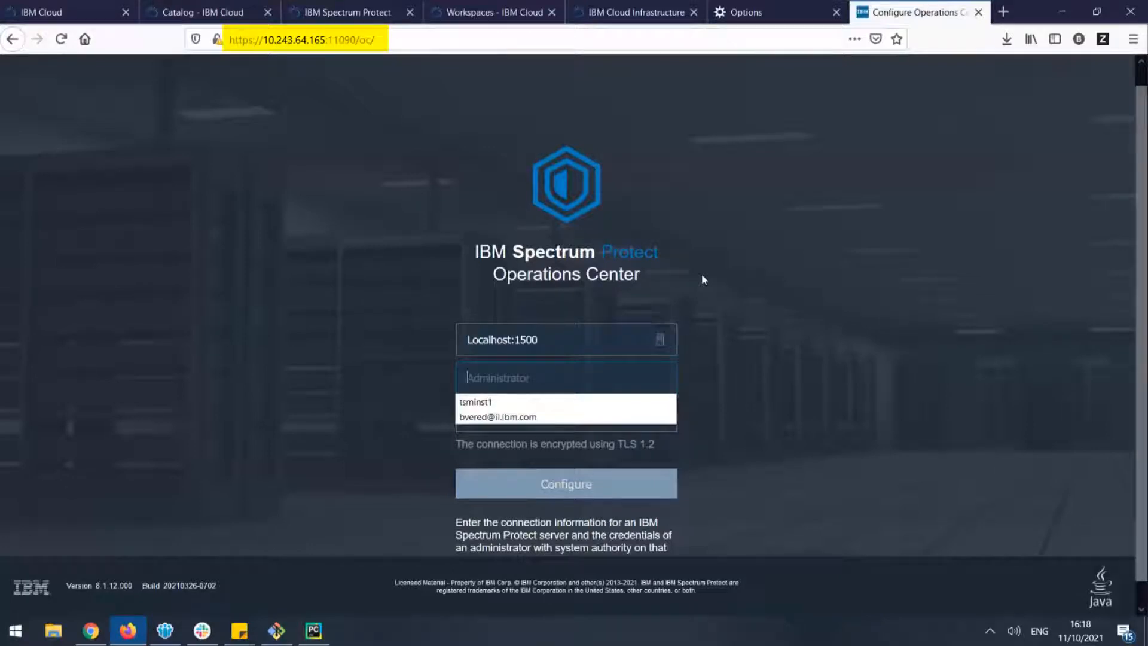
pyautogui.press('Down')
pyautogui.press('Tab')
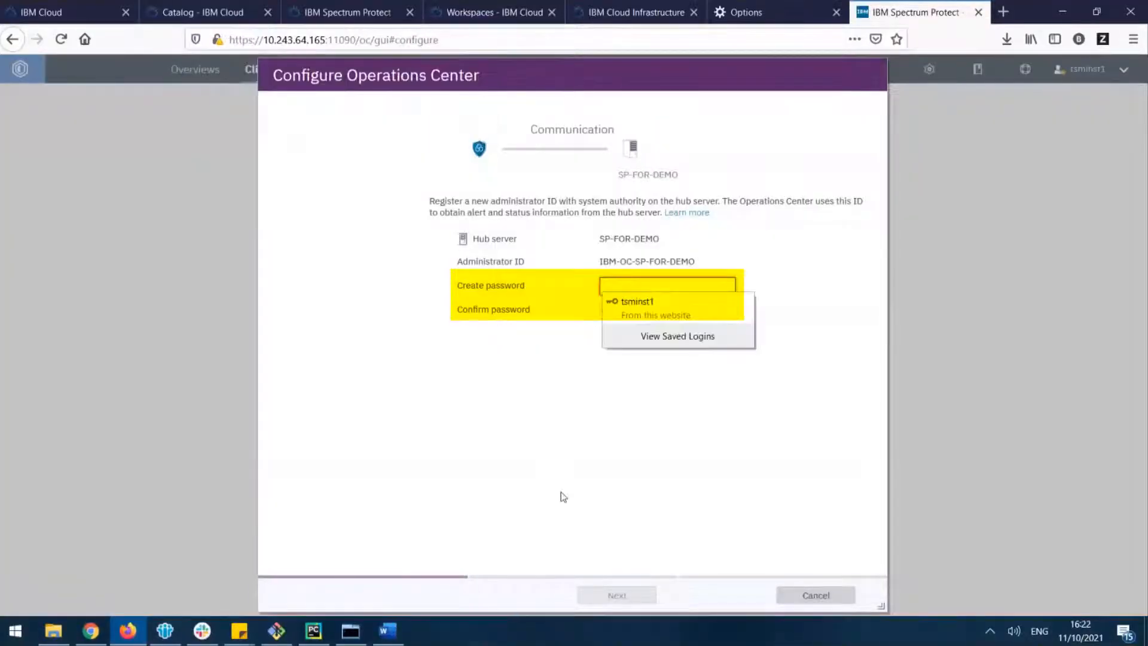
# Create and confirm a password for administrator ID IBM-OC-SP-FOR-DEMO, continue as far as the Retention settings, and cancel the configuration without saving the login
pyautogui.click(561, 493)
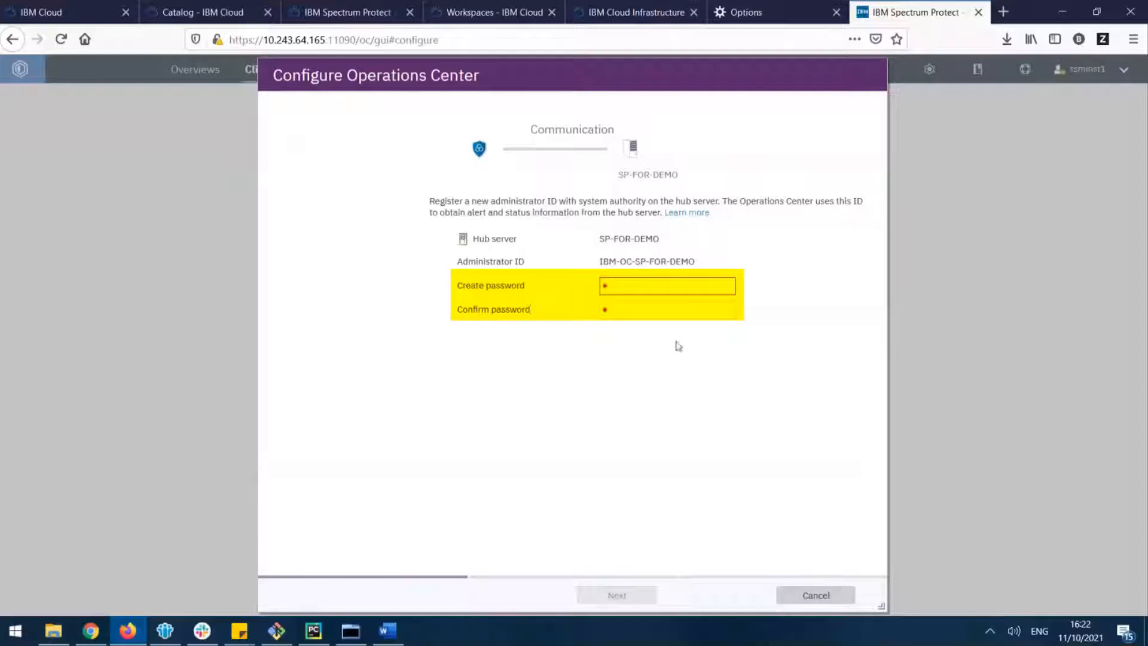
pyautogui.click(676, 286)
pyautogui.write('•••••')
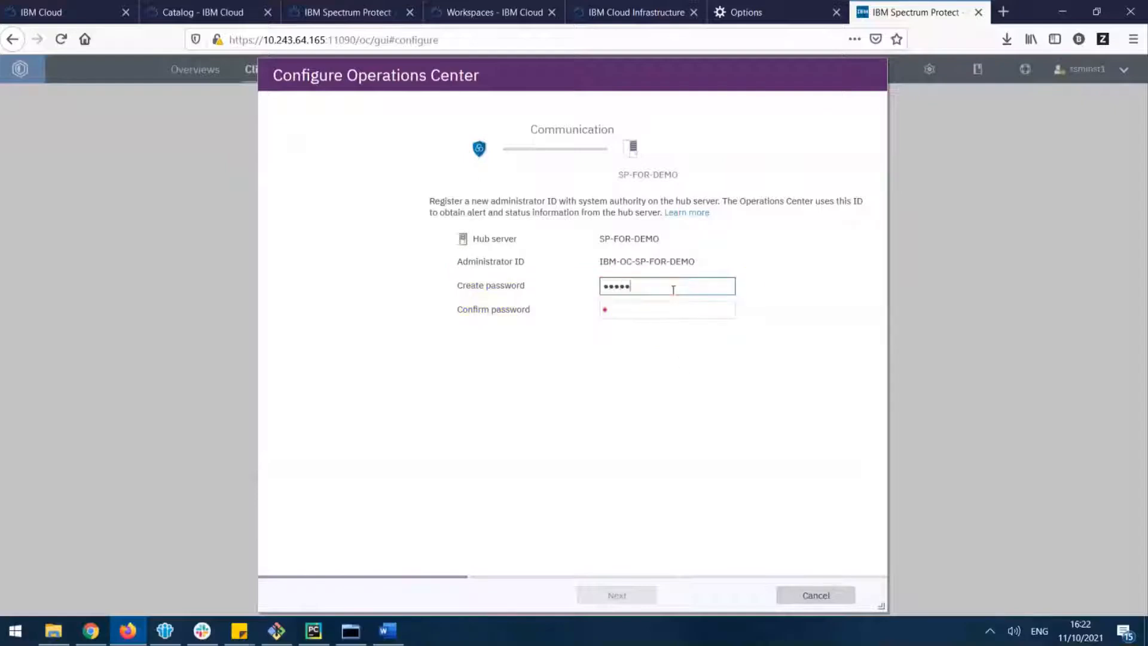
pyautogui.write('••••••••')
pyautogui.press('Tab')
pyautogui.hotkey('shift', 'Tab')
pyautogui.write('•••••••••')
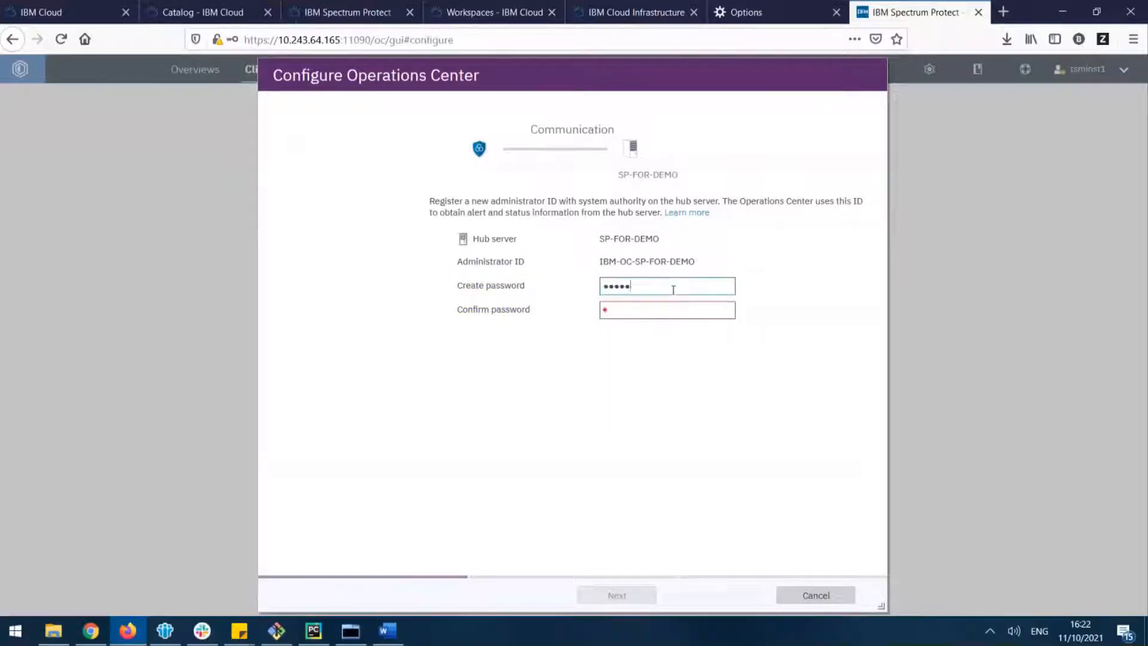
pyautogui.press('Tab')
pyautogui.write('•••••••••')
pyautogui.click(646, 594)
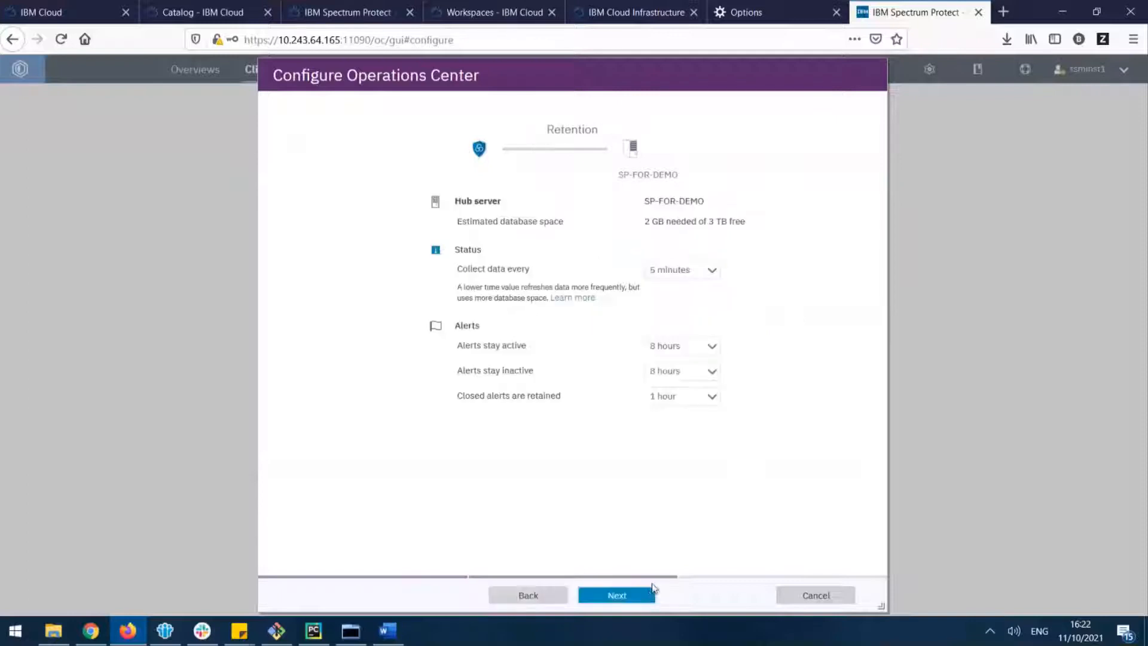
pyautogui.click(820, 594)
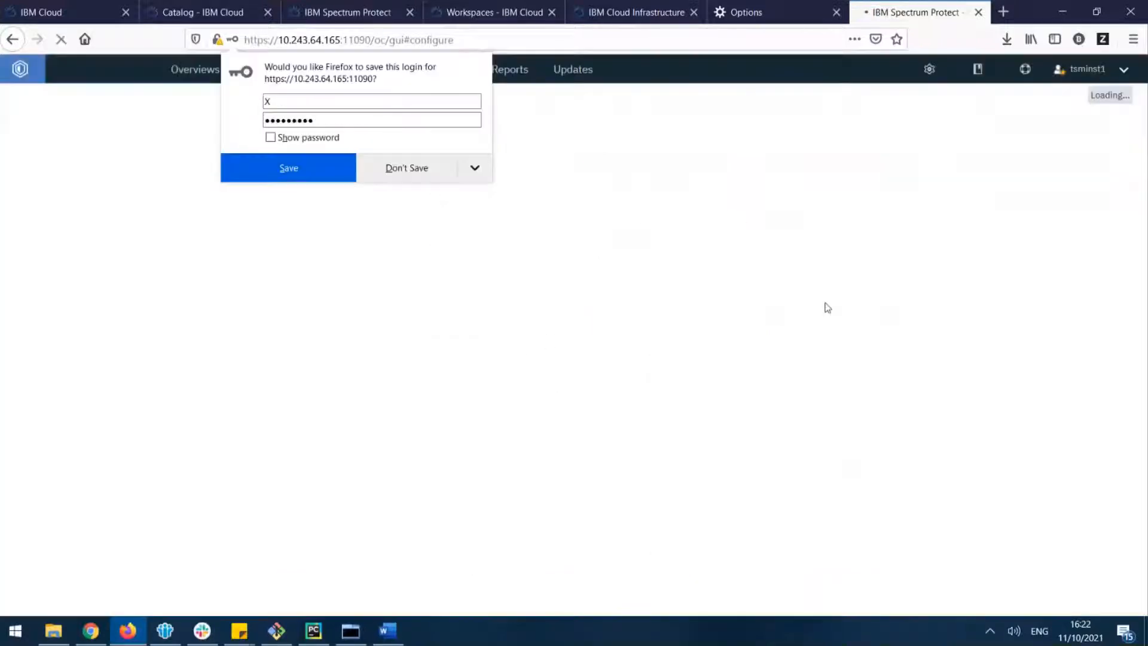
pyautogui.click(461, 157)
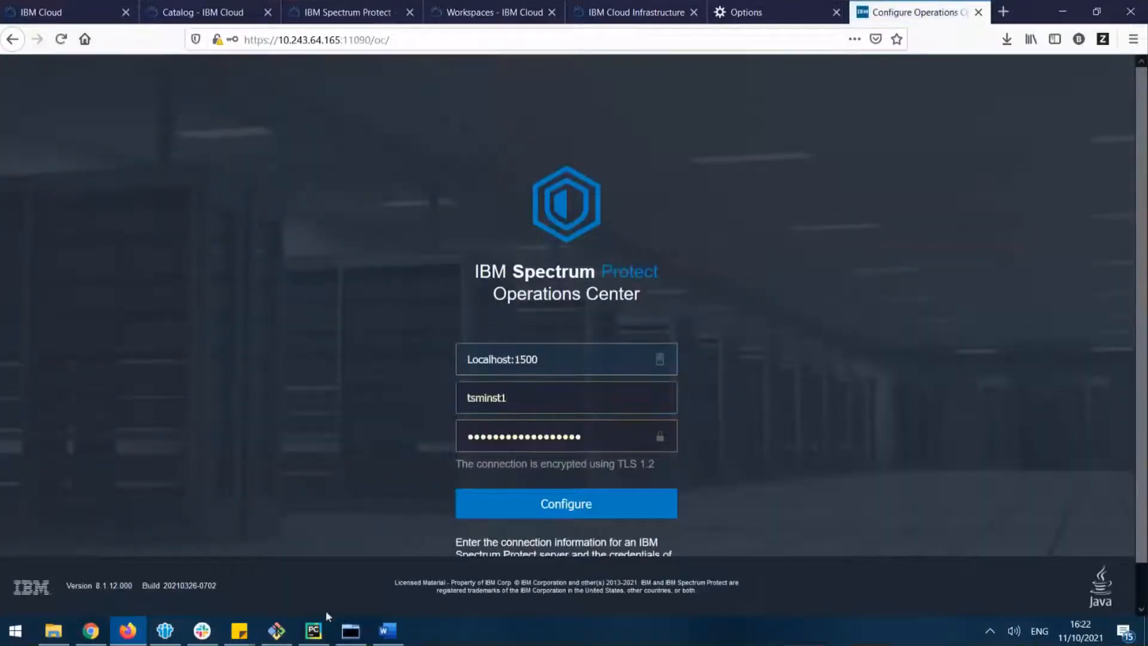
# Switch to MTPuTTY to check the dsmadmc command setting tsminst1's session security to transitional, and return to Firefox
pyautogui.click(355, 635)
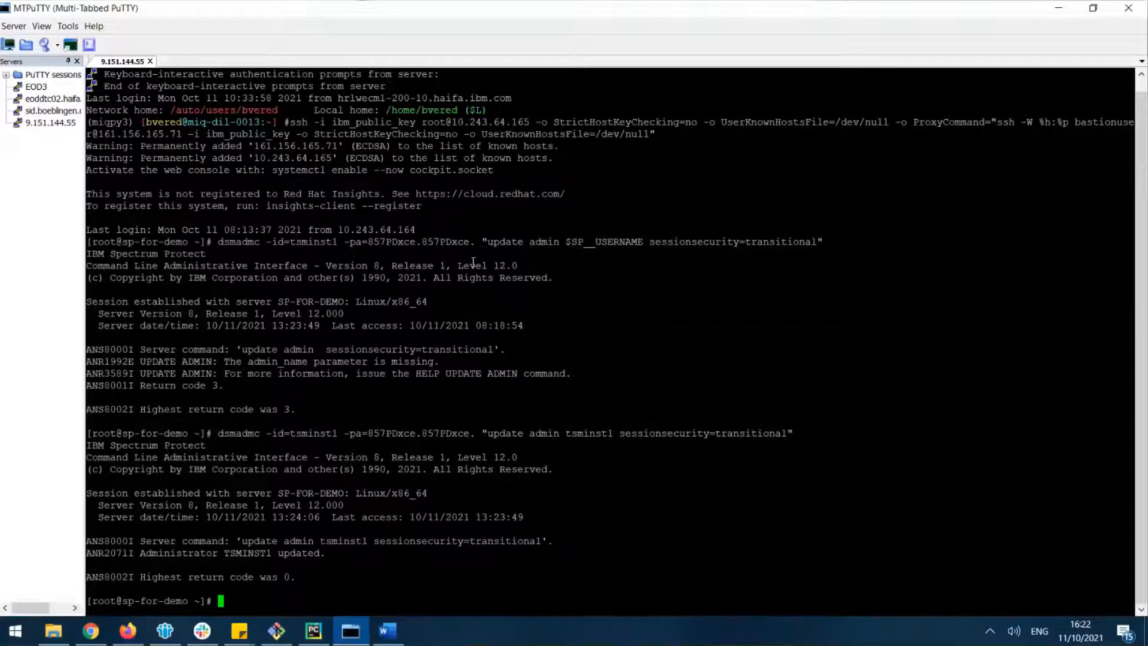
pyautogui.click(139, 635)
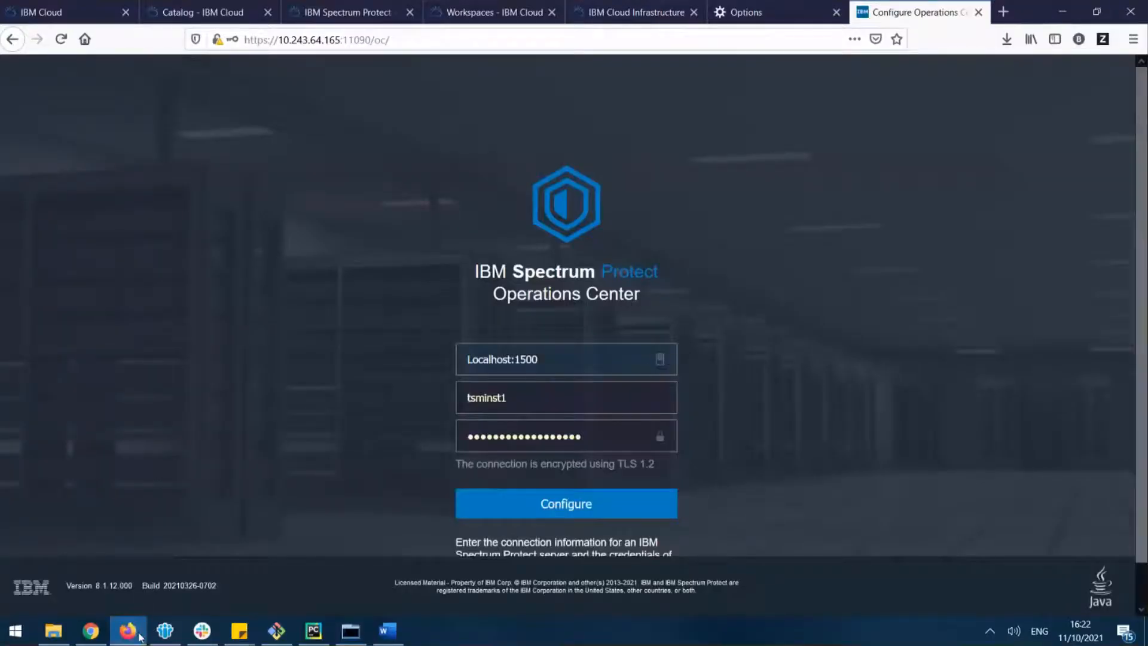